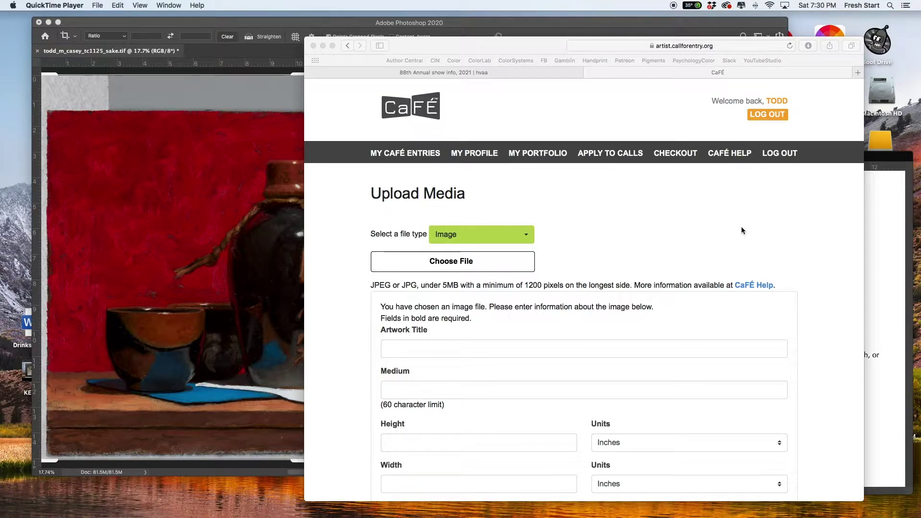
Bring up CaFÉ's Upload Media page and highlight its 'JPEG or JPG' image requirement
{"action": "left_click", "coordinate": [654, 223]}
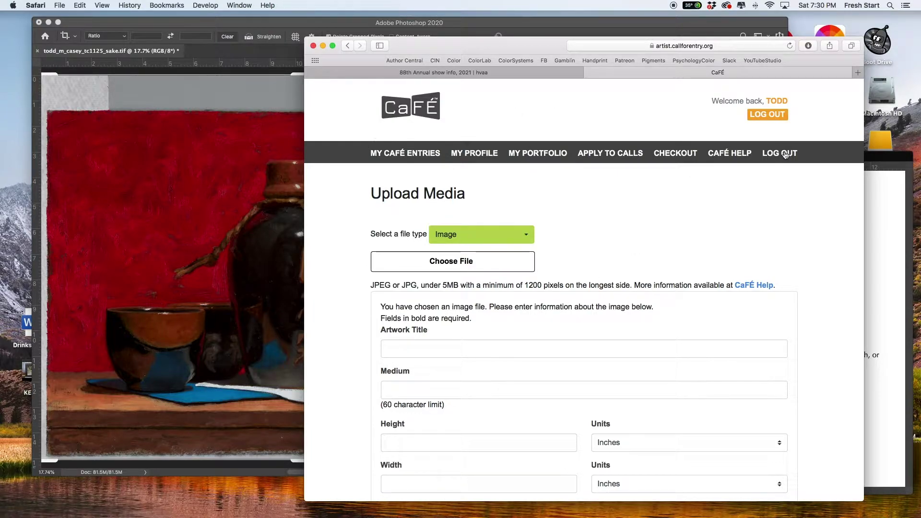
{"action": "scroll", "coordinate": [617, 181], "scroll_direction": "down", "scroll_amount": 2}
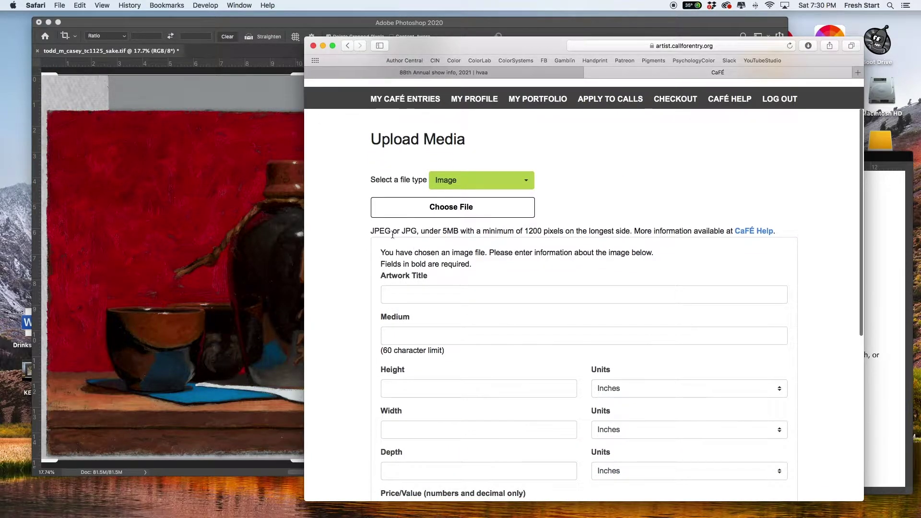
{"action": "left_click_drag", "start_coordinate": [311, 232], "coordinate": [420, 230]}
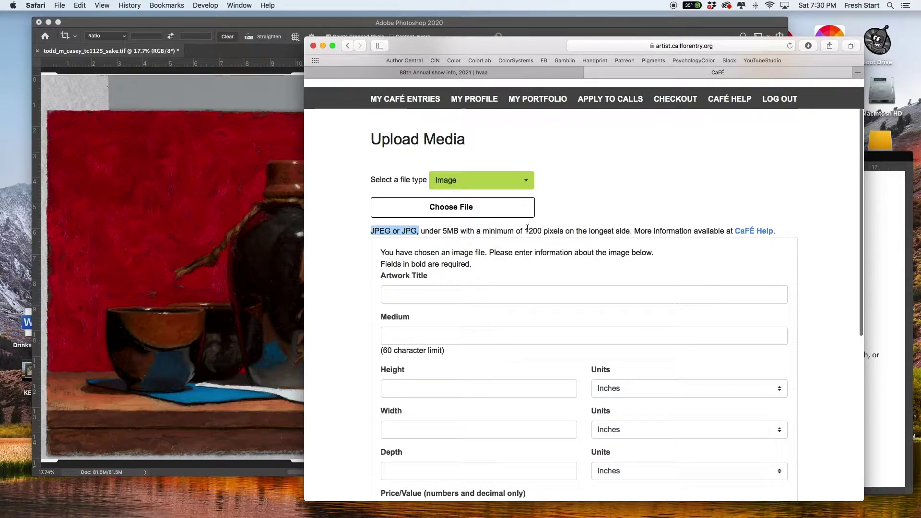
{"action": "scroll", "coordinate": [620, 234], "scroll_direction": "down", "scroll_amount": 2}
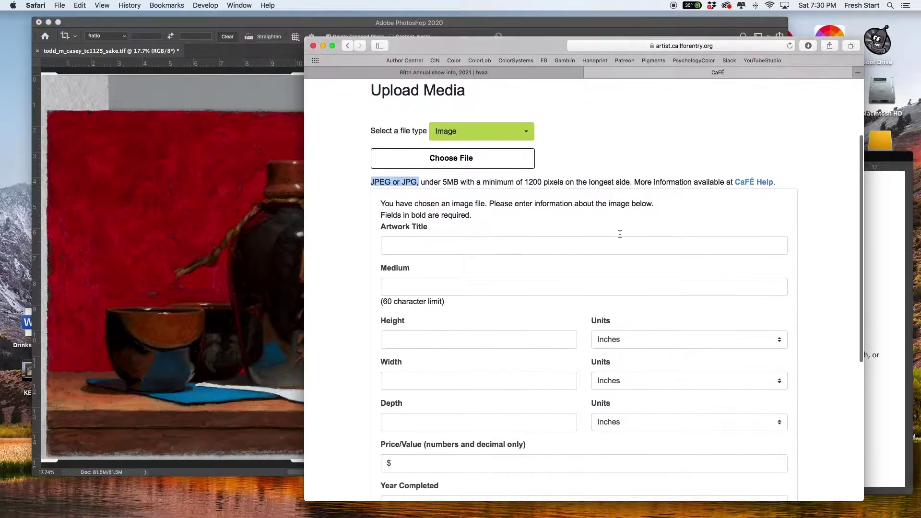
Review CaFÉ's file-format help: JPEG/JPG, 1,200 px longest side, under 5 MB, sRGB
{"action": "left_click", "coordinate": [761, 183]}
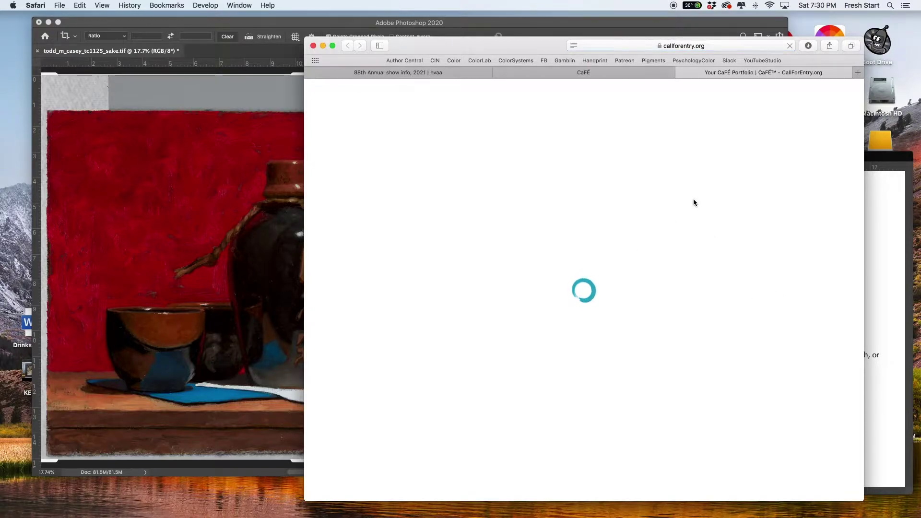
{"action": "scroll", "coordinate": [662, 283], "scroll_direction": "down", "scroll_amount": 5}
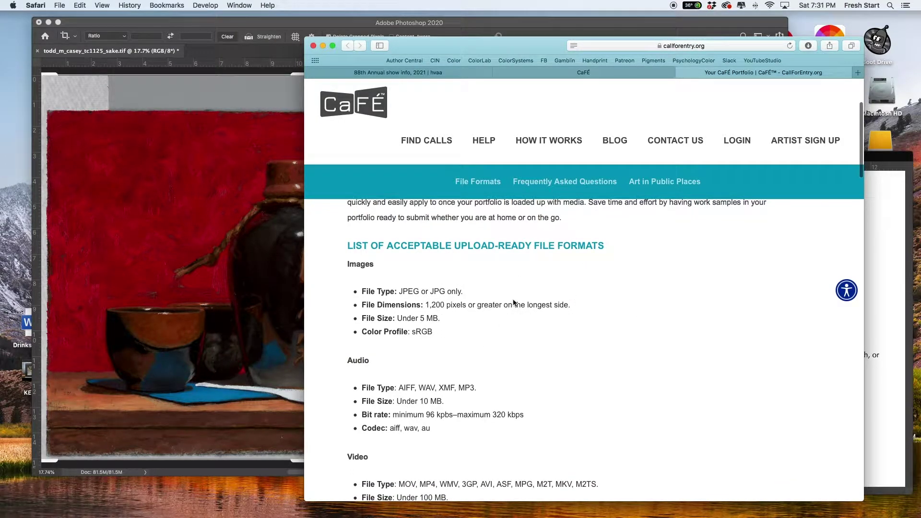
{"action": "scroll", "coordinate": [653, 317], "scroll_direction": "down", "scroll_amount": 2}
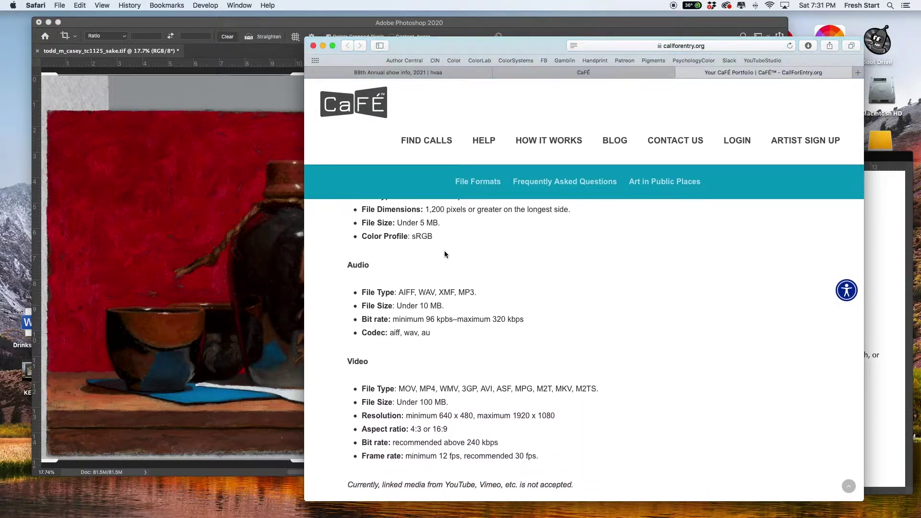
{"action": "scroll", "coordinate": [444, 251], "scroll_direction": "up", "scroll_amount": 1}
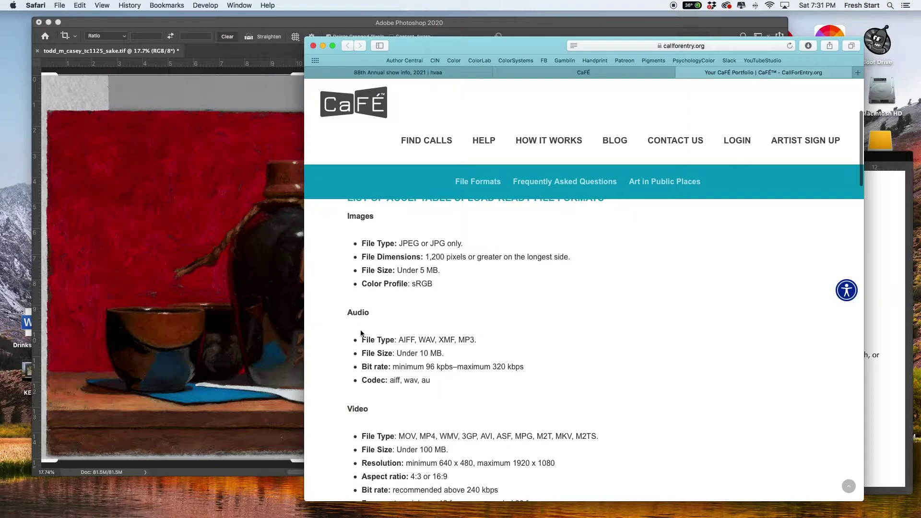
{"action": "scroll", "coordinate": [596, 331], "scroll_direction": "down", "scroll_amount": 1}
{"action": "scroll", "coordinate": [596, 333], "scroll_direction": "down", "scroll_amount": 3}
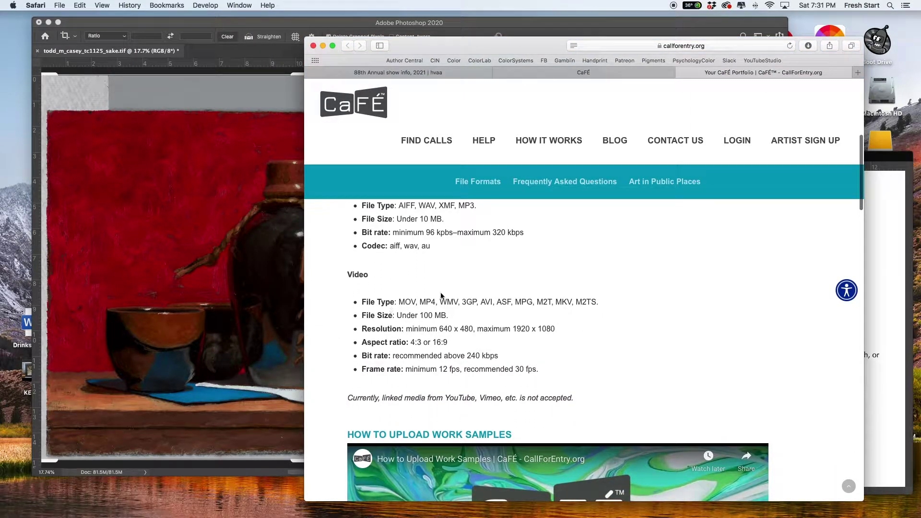
{"action": "scroll", "coordinate": [602, 326], "scroll_direction": "down", "scroll_amount": 10}
{"action": "scroll", "coordinate": [600, 326], "scroll_direction": "up", "scroll_amount": 15}
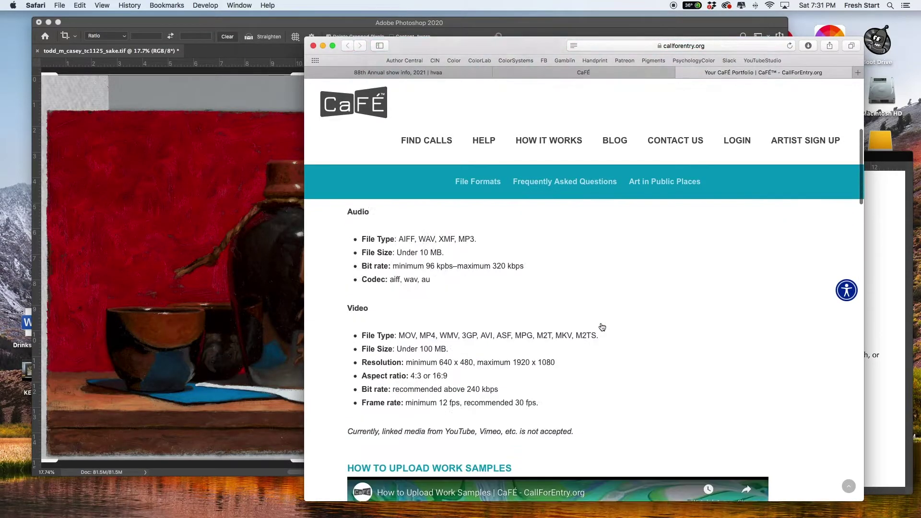
{"action": "scroll", "coordinate": [602, 327], "scroll_direction": "down", "scroll_amount": 1}
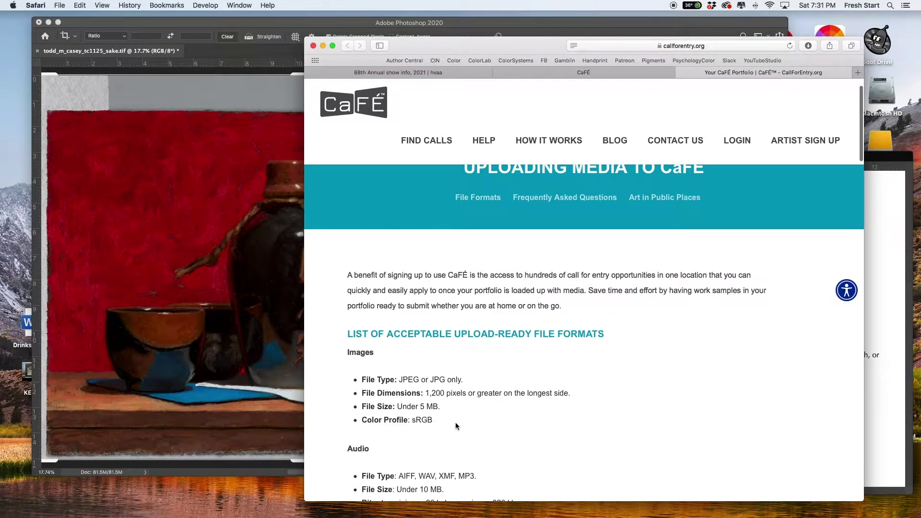
{"action": "left_click_drag", "start_coordinate": [401, 379], "coordinate": [445, 379]}
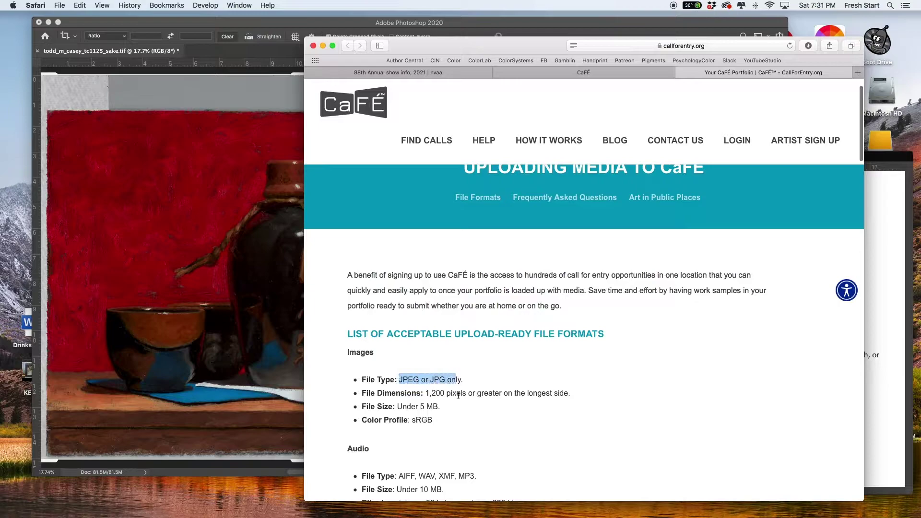
{"action": "left_click", "coordinate": [460, 420]}
{"action": "left_click", "coordinate": [251, 364]}
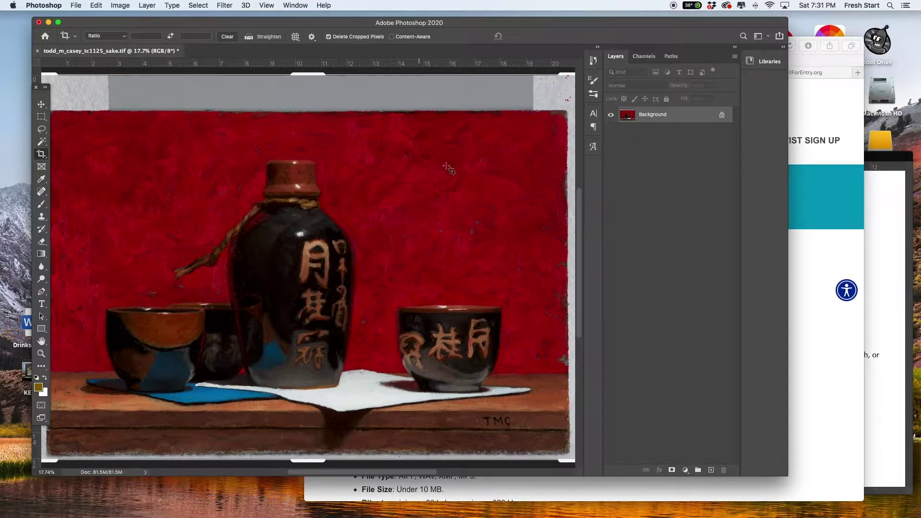
{"action": "left_click_drag", "start_coordinate": [420, 27], "coordinate": [444, 25]}
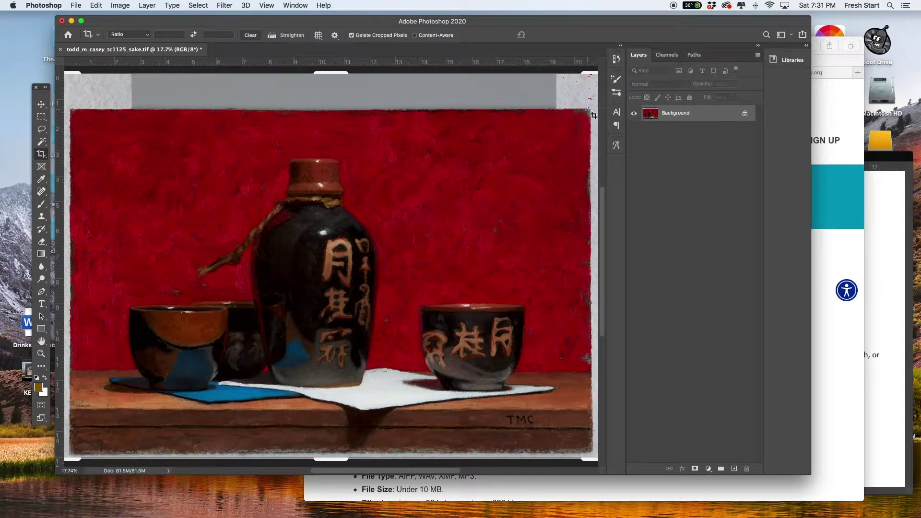
{"action": "left_click_drag", "start_coordinate": [590, 111], "coordinate": [77, 459]}
{"action": "left_click_drag", "start_coordinate": [334, 91], "coordinate": [335, 91]}
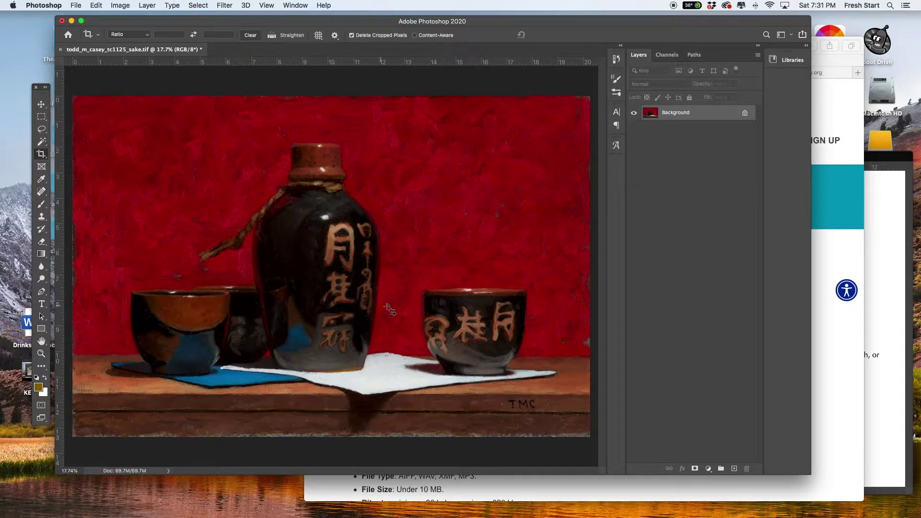
{"action": "key", "text": "super+z"}
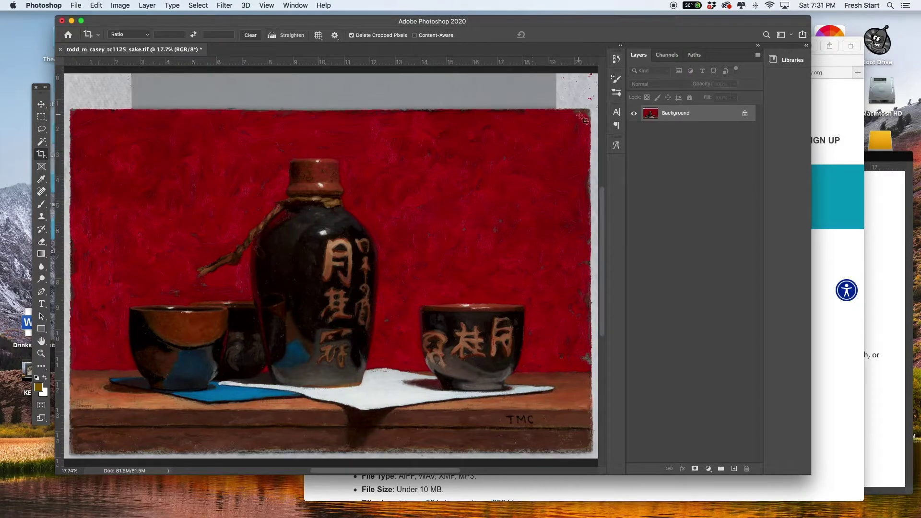
Crop tightly around the painted area, nudging the top edge, and commit the crop
{"action": "left_click_drag", "start_coordinate": [588, 109], "coordinate": [169, 456]}
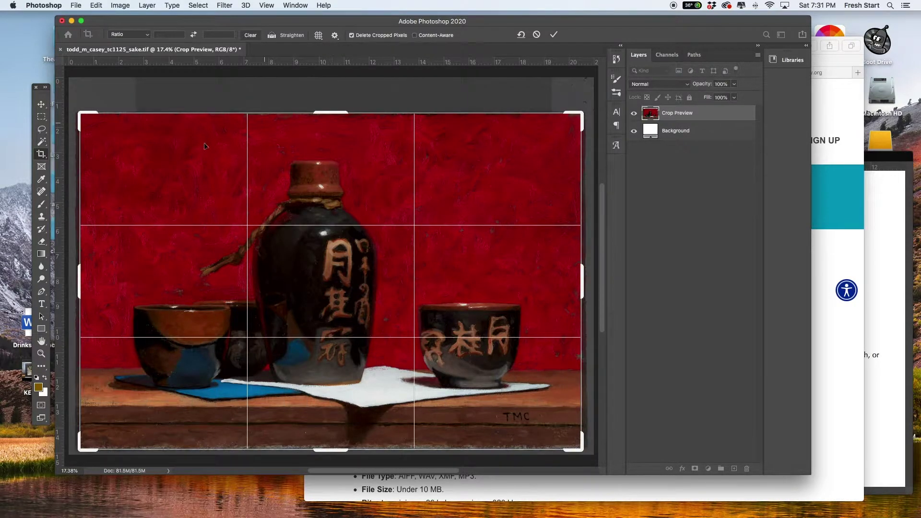
{"action": "left_click_drag", "start_coordinate": [333, 121], "coordinate": [355, 115]}
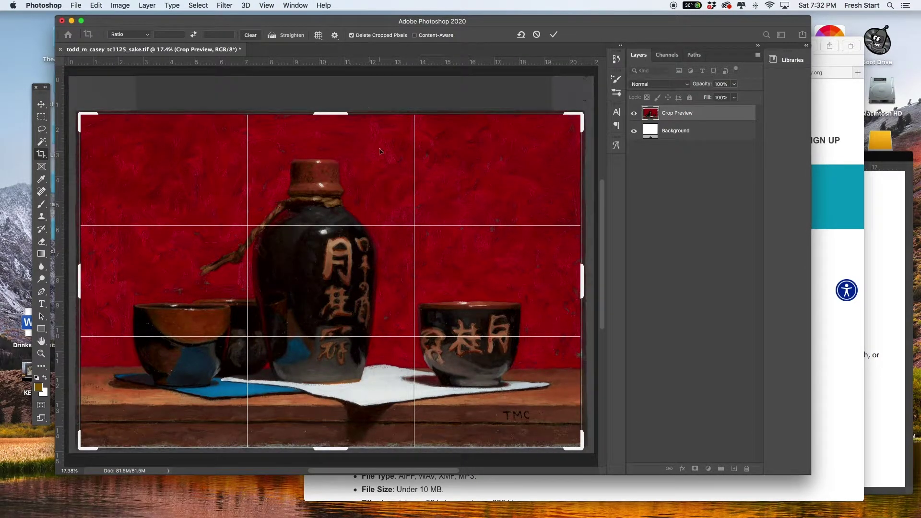
{"action": "key", "text": "Return"}
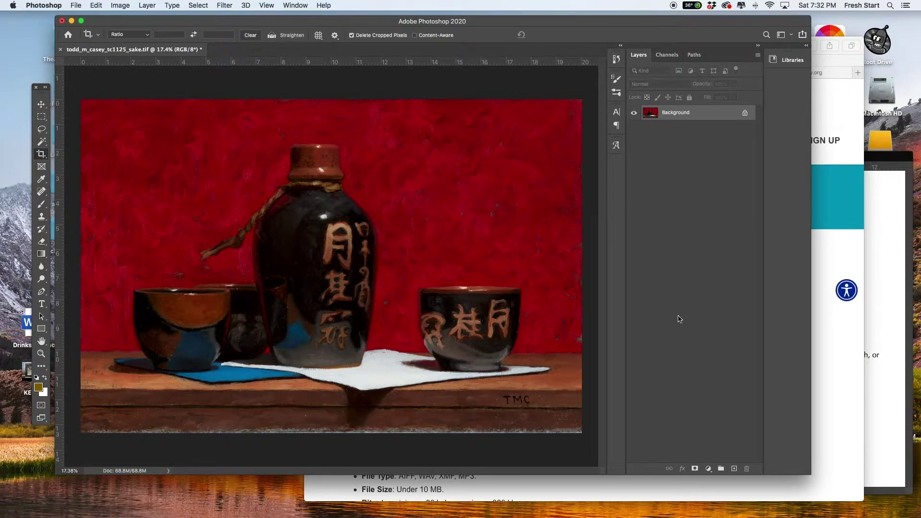
Reread CaFÉ's 1,200-pixel, under-5 MB JPEG requirement, then return to the cropped painting
{"action": "left_click", "coordinate": [859, 353]}
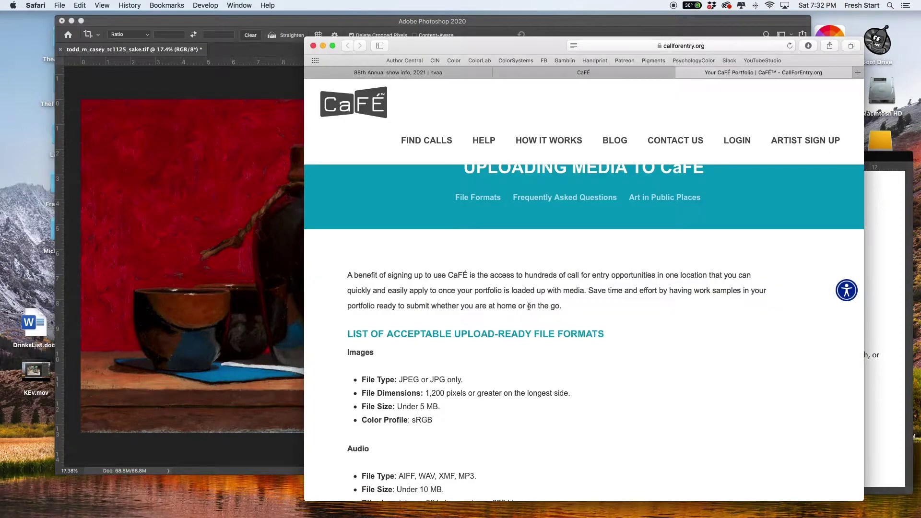
{"action": "scroll", "coordinate": [498, 321], "scroll_direction": "down", "scroll_amount": 2}
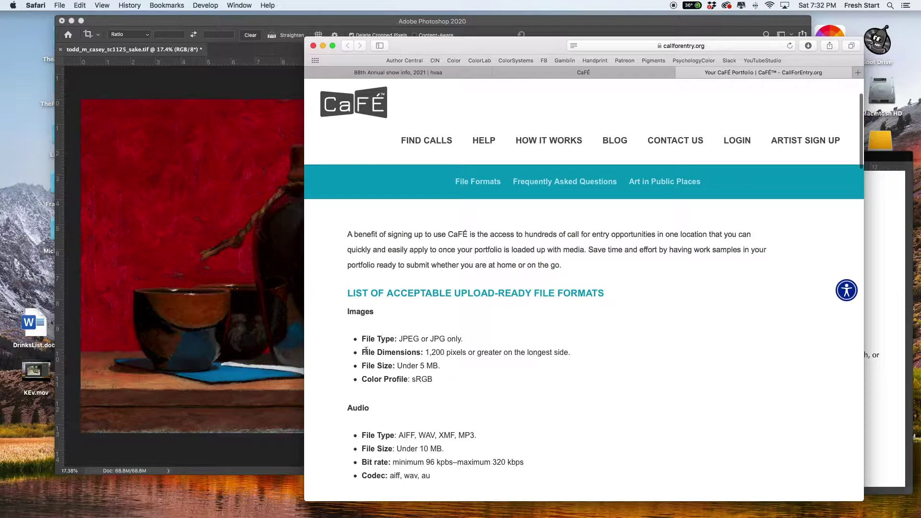
{"action": "left_click", "coordinate": [274, 322]}
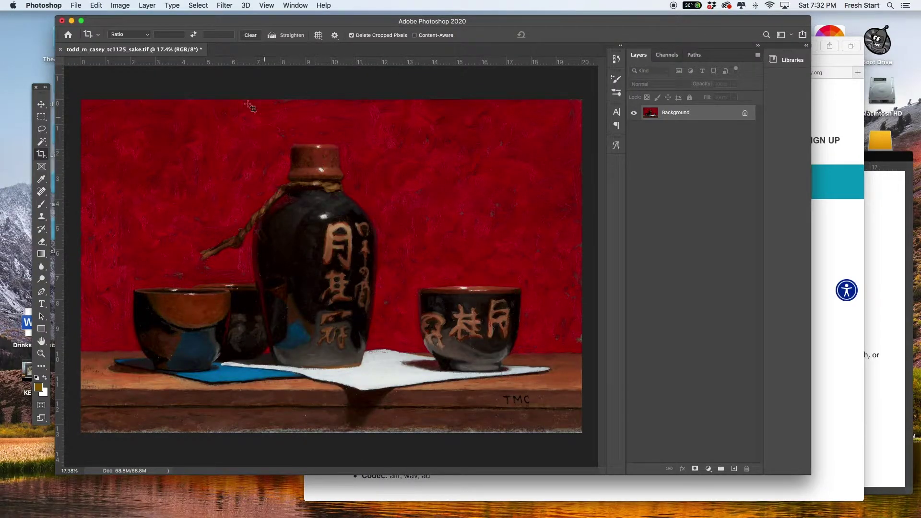
Open Image Size with width in pixels and recheck CaFÉ's pixel requirement
{"action": "left_click", "coordinate": [121, 5]}
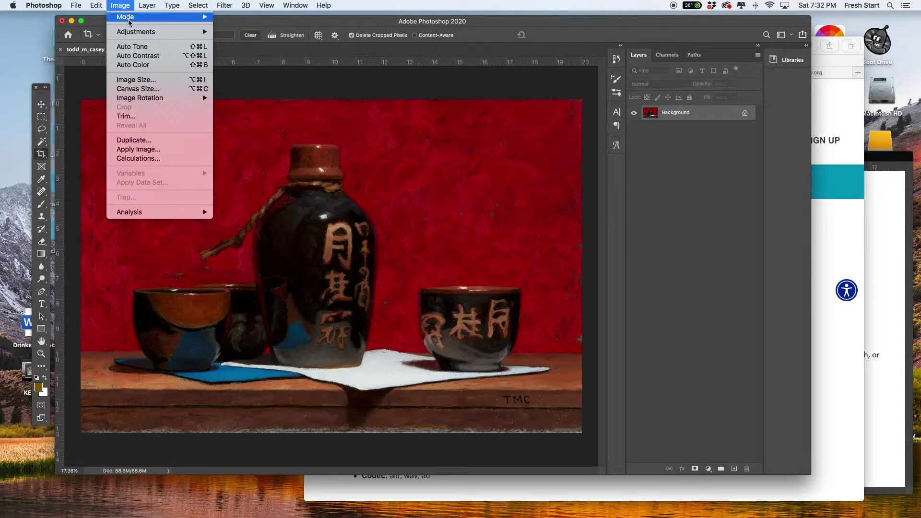
{"action": "left_click", "coordinate": [135, 79]}
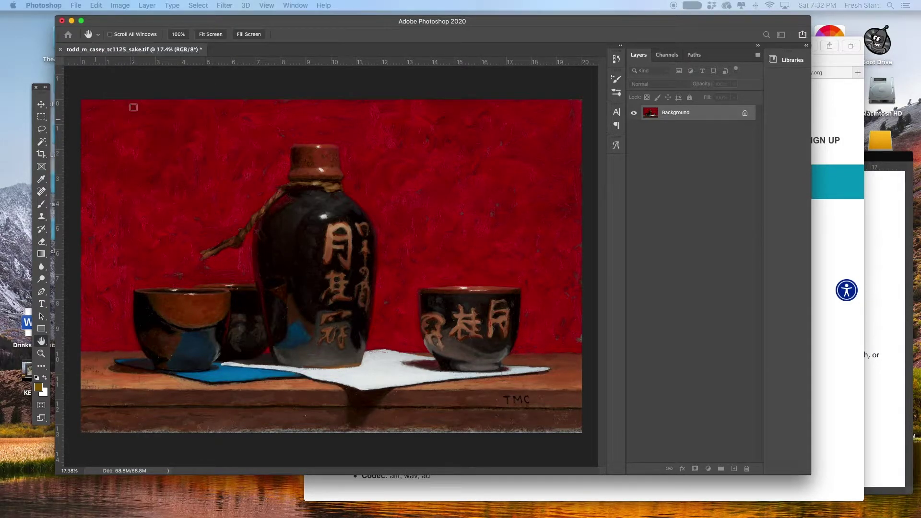
{"action": "left_click_drag", "start_coordinate": [724, 76], "coordinate": [503, 75]}
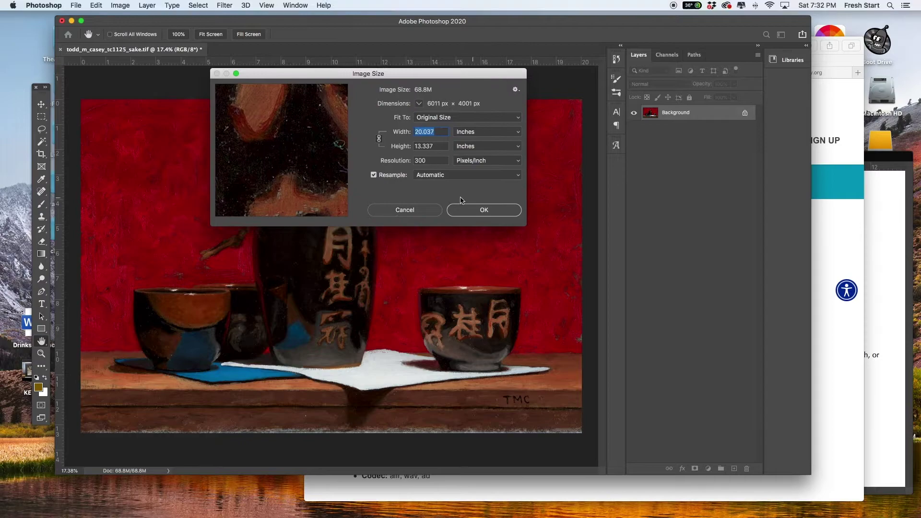
{"action": "left_click", "coordinate": [503, 132]}
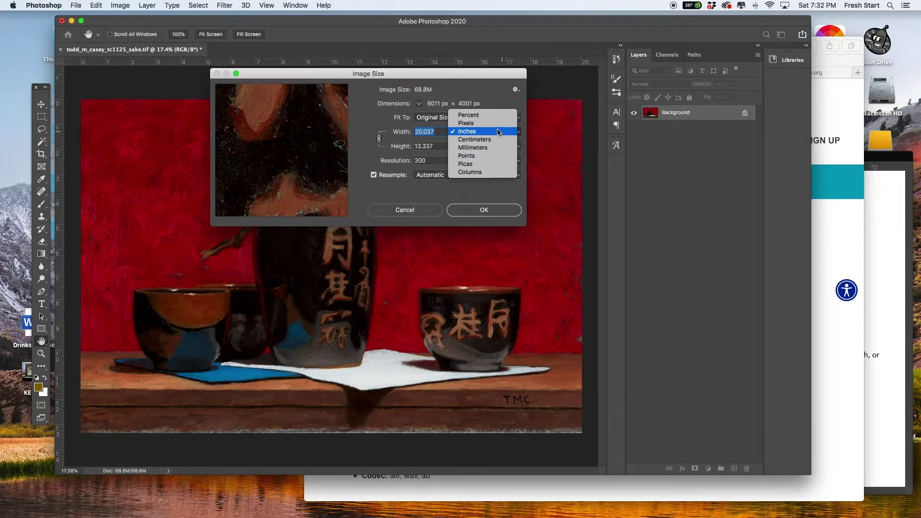
{"action": "left_click", "coordinate": [490, 124]}
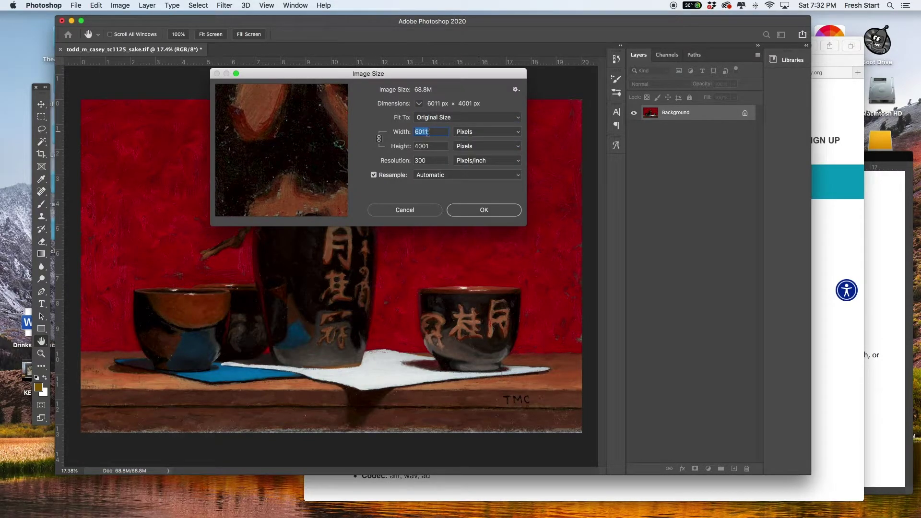
{"action": "left_click", "coordinate": [821, 240]}
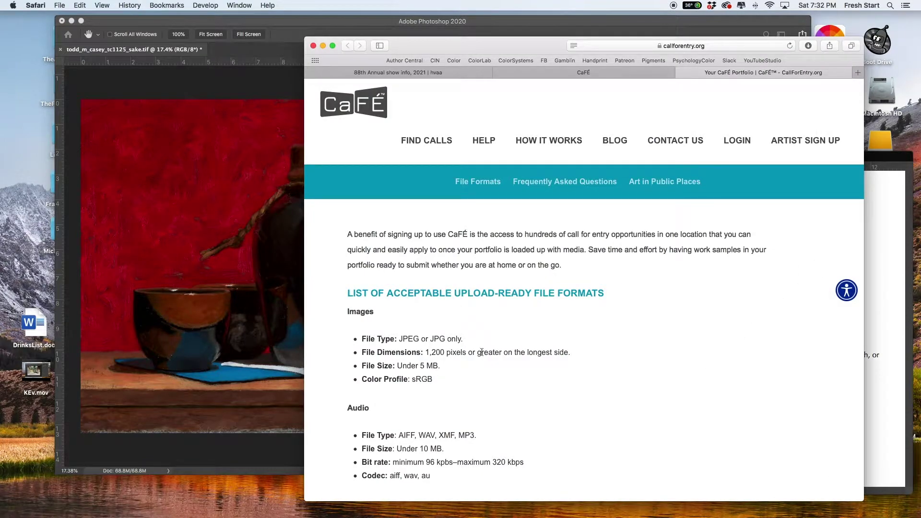
{"action": "left_click", "coordinate": [280, 332]}
Set the width to 1200 pixels, giving 1200 × 799 at 2.74M
{"action": "left_click", "coordinate": [433, 142]}
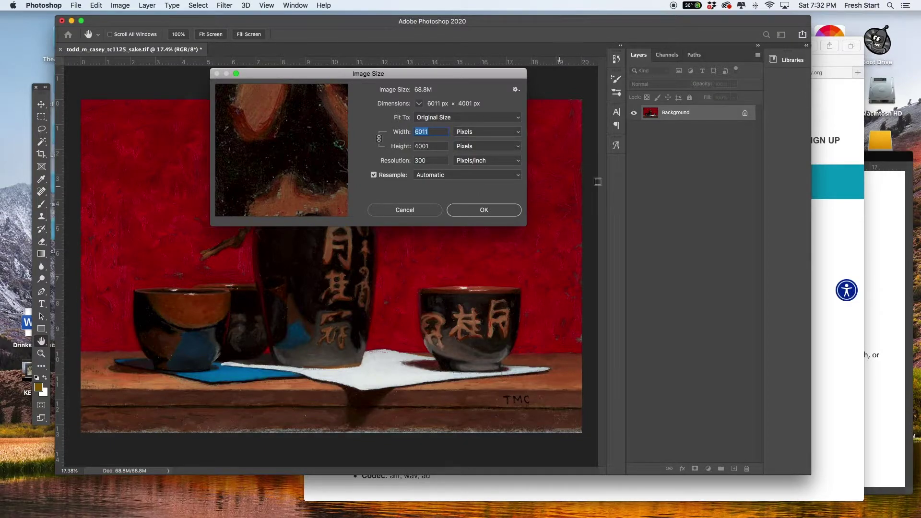
{"action": "left_click", "coordinate": [463, 135]}
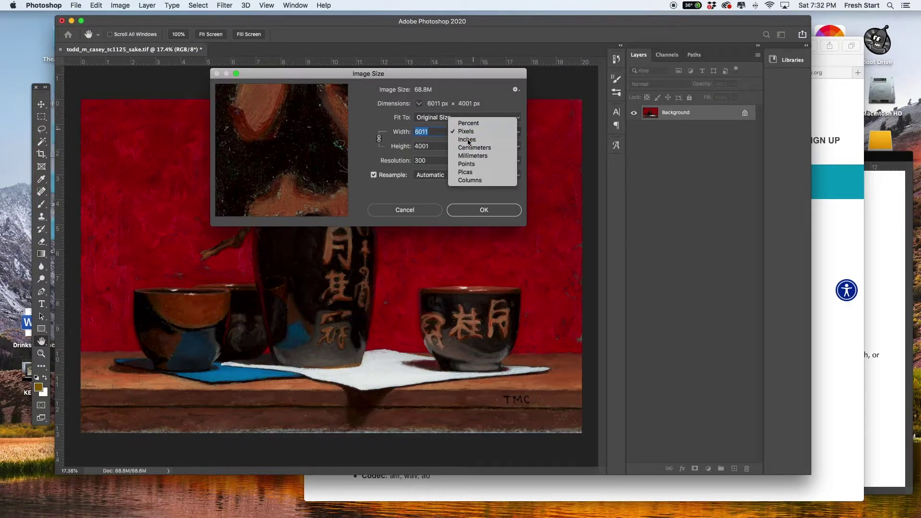
{"action": "left_click", "coordinate": [461, 141]}
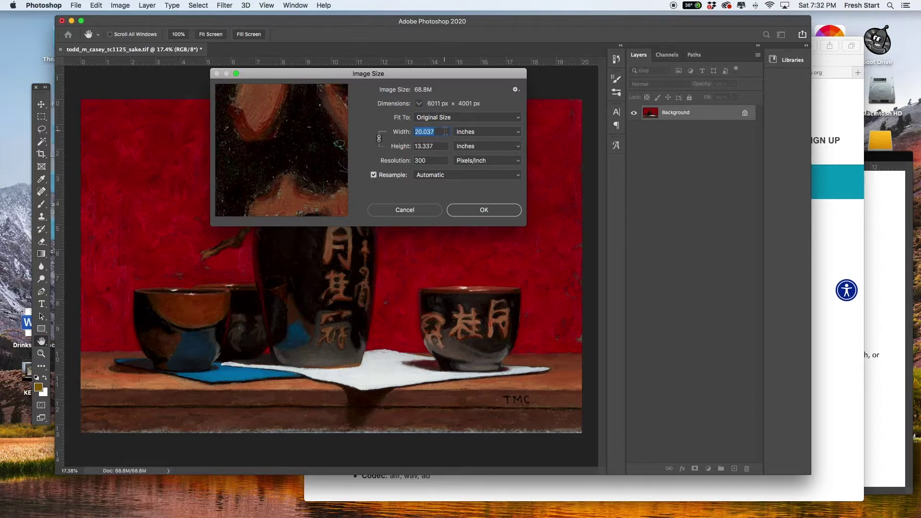
{"action": "left_click", "coordinate": [476, 133]}
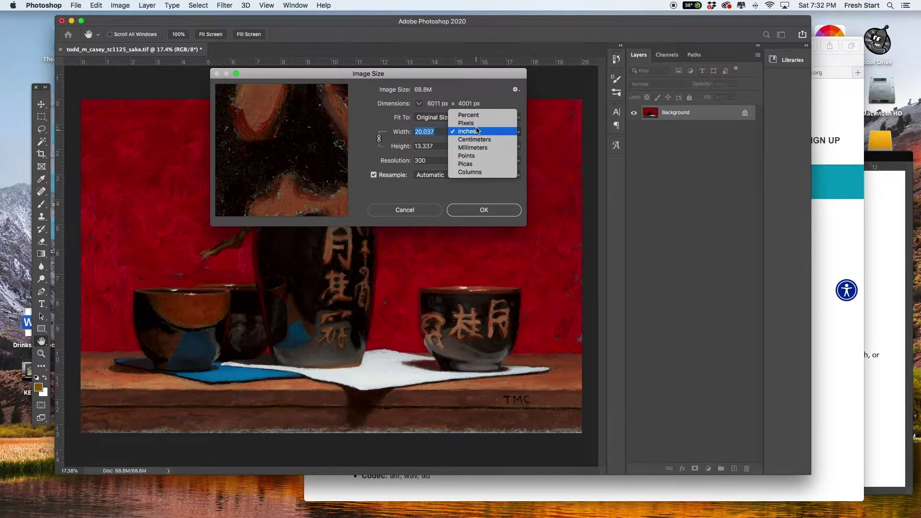
{"action": "left_click", "coordinate": [468, 123]}
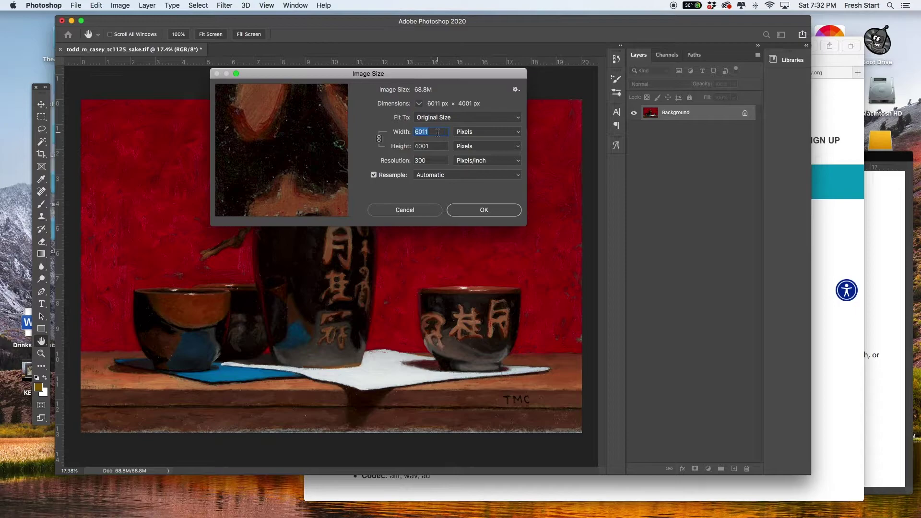
{"action": "type", "text": "1200"}
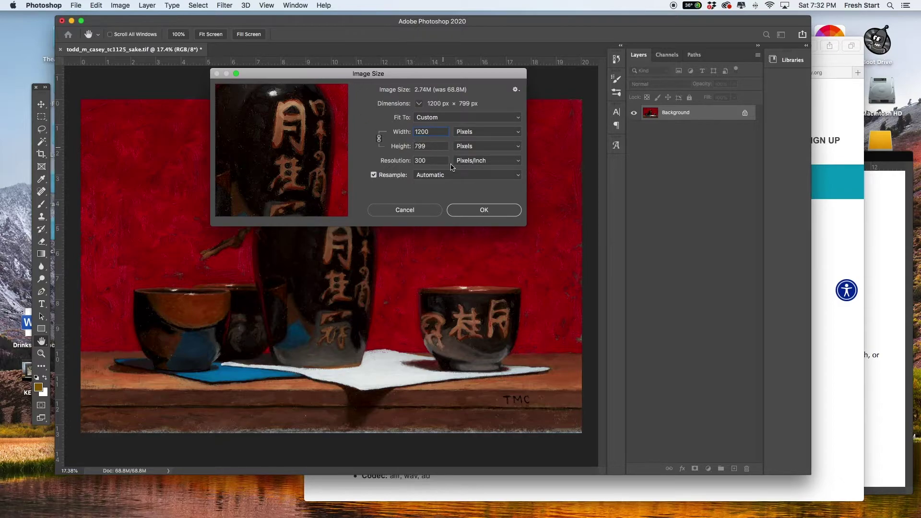
{"action": "left_click", "coordinate": [485, 211]}
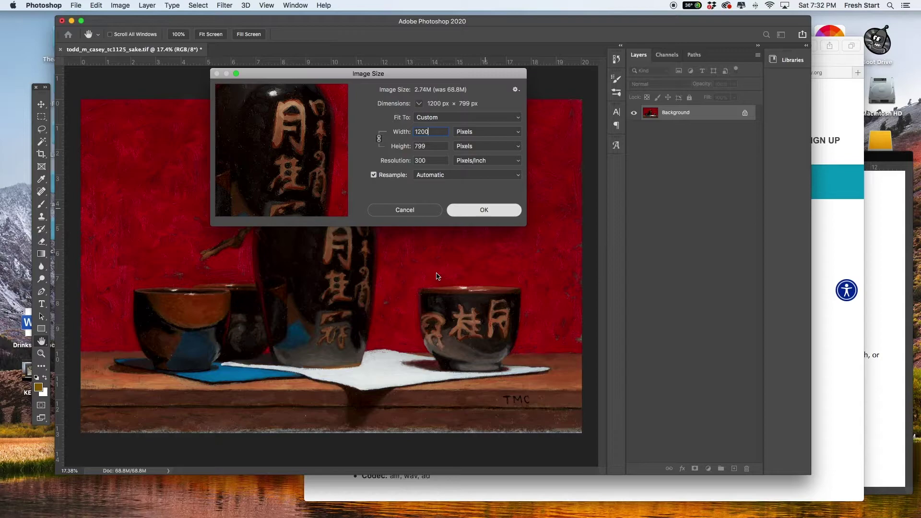
Revert the painting to its original 6011 × 4001 px and reopen Image Size
{"action": "key", "text": "c"}
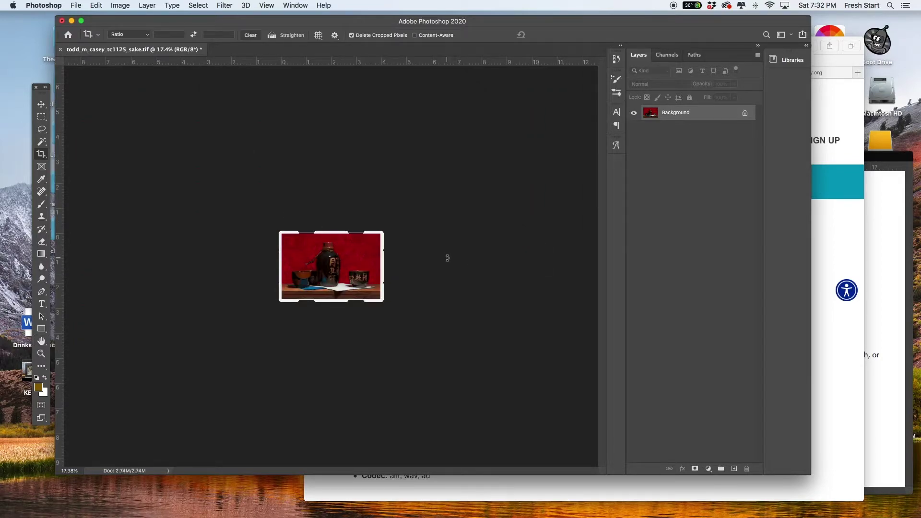
{"action": "key", "text": "super+0"}
{"action": "key", "text": "super+alt+i"}
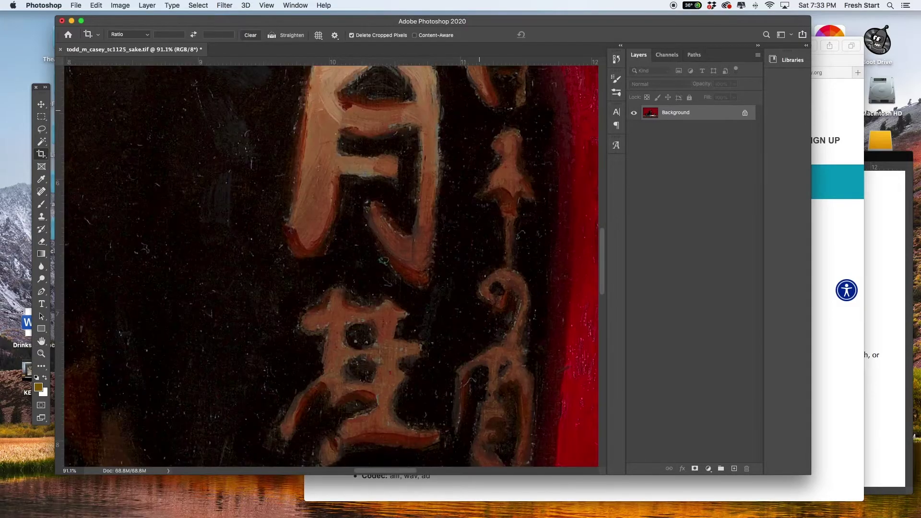
{"action": "key", "text": "super+0"}
{"action": "key", "text": "super+alt+i"}
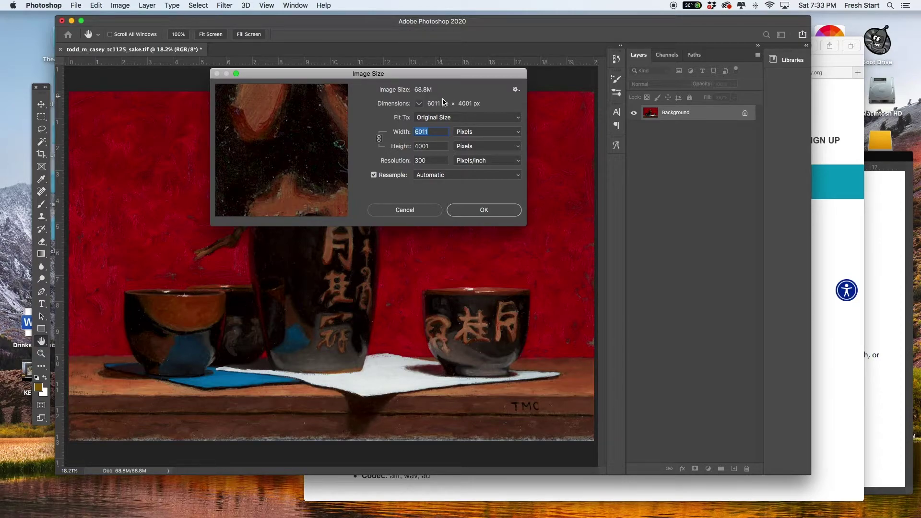
Resize the painting to 1200 × 799 px (2.74M) and fit it on screen
{"action": "key", "text": "Escape"}
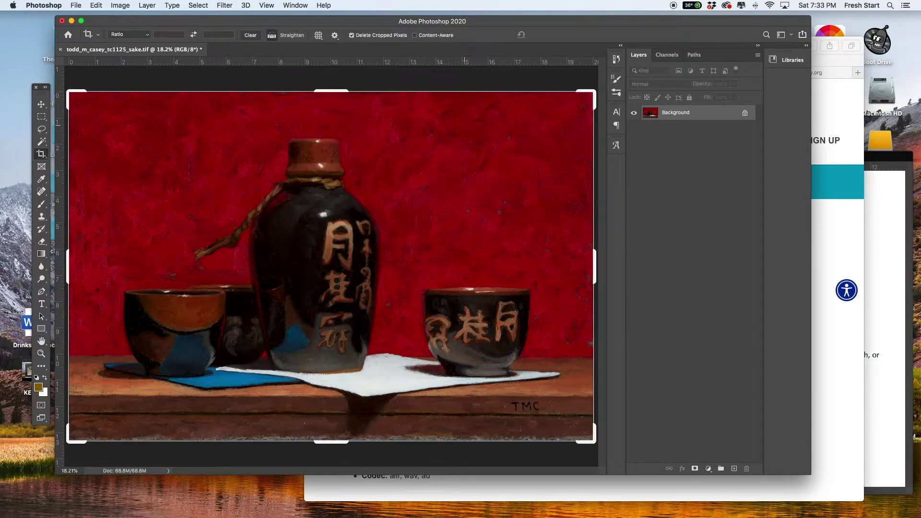
{"action": "key", "text": "super+alt+i"}
{"action": "key", "text": "Escape"}
{"action": "left_click", "coordinate": [120, 6]}
{"action": "left_click", "coordinate": [158, 87]}
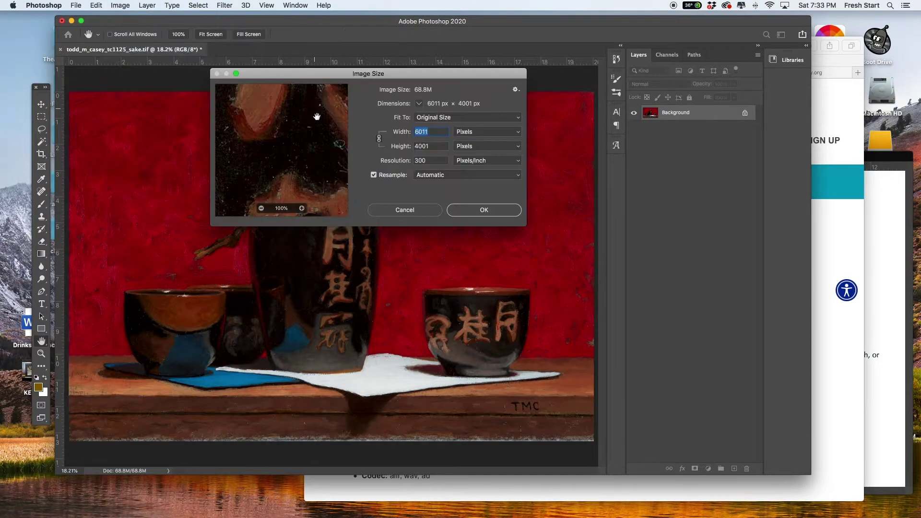
{"action": "type", "text": "1200"}
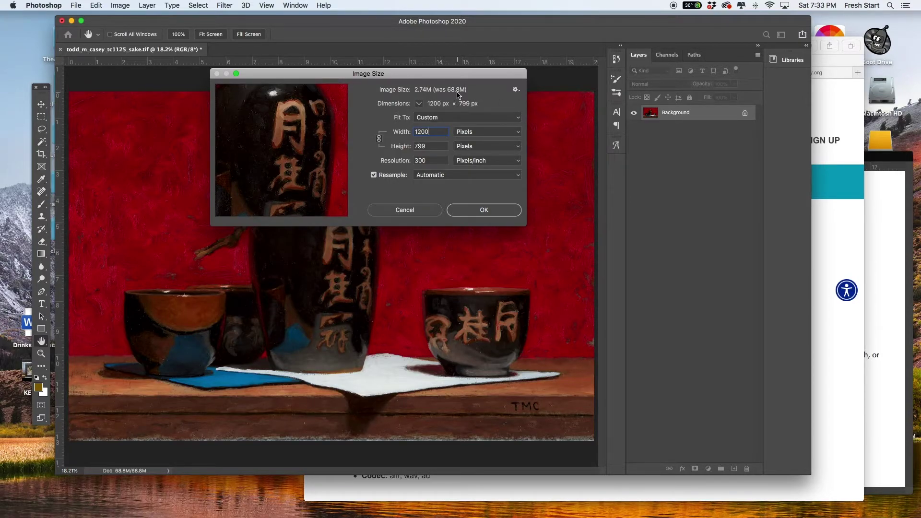
{"action": "left_click", "coordinate": [482, 210]}
{"action": "key", "text": "c"}
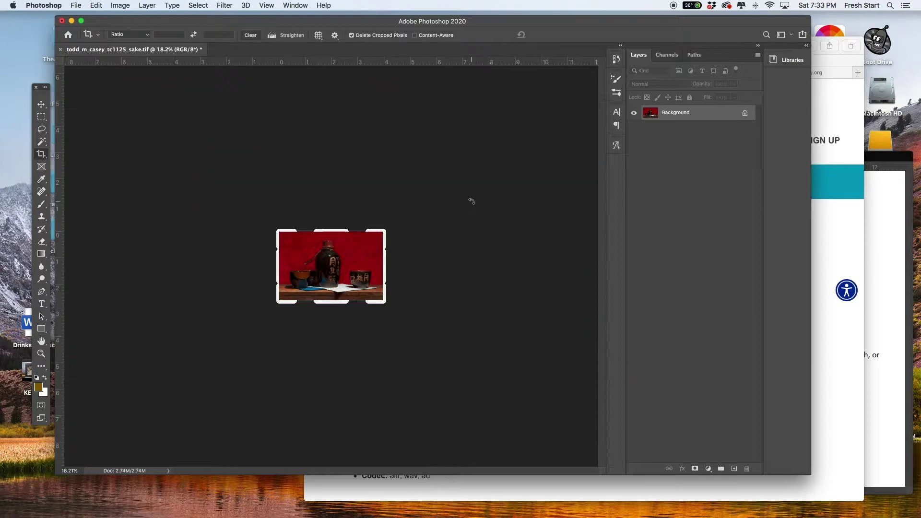
{"action": "key", "text": "super+0"}
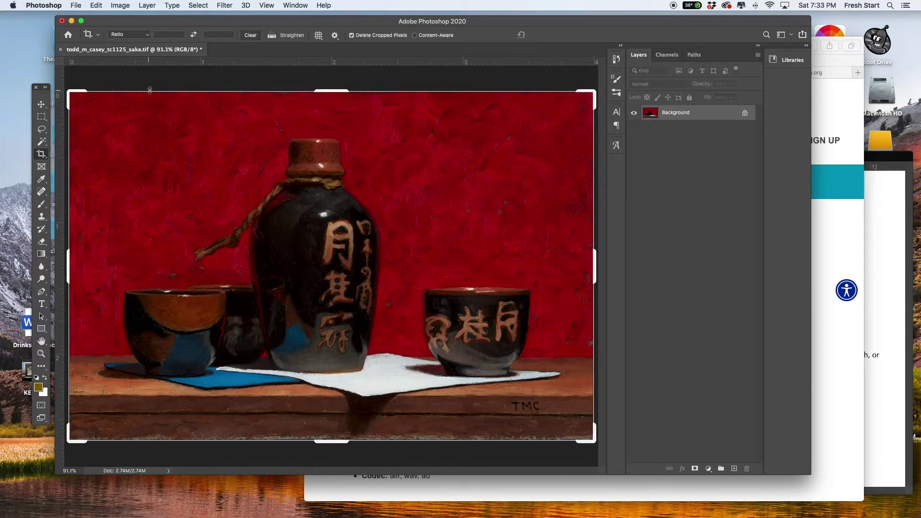
Save As to the Desktop, naming the file after the artist plus 'sake', in JPEG format
{"action": "key", "text": "super+shift+s"}
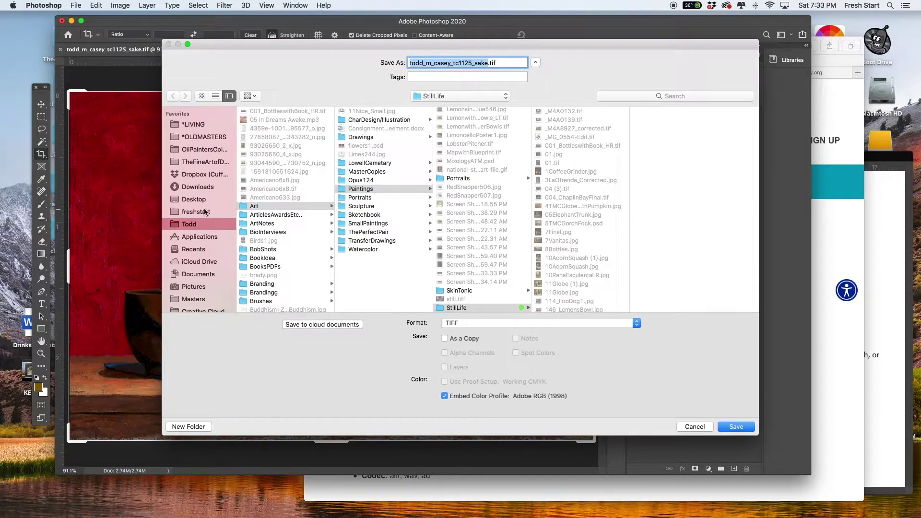
{"action": "left_click", "coordinate": [195, 199]}
{"action": "left_click", "coordinate": [487, 63]}
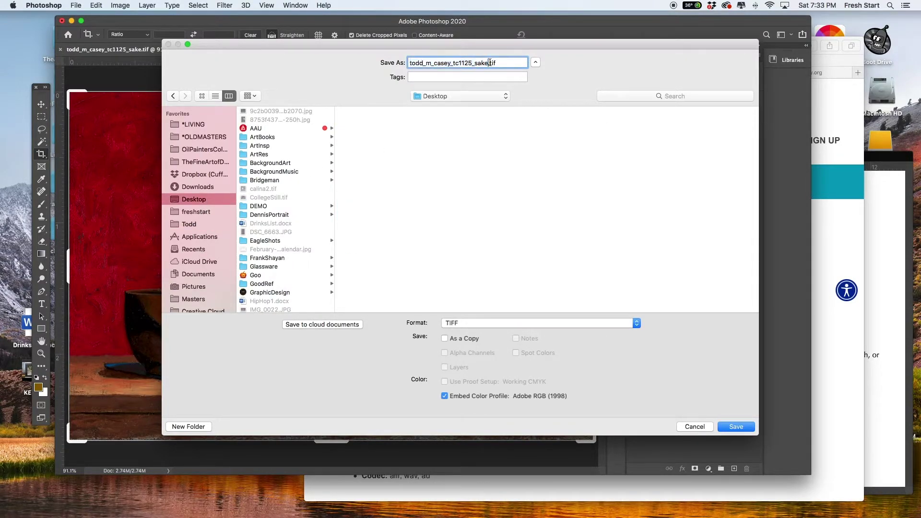
{"action": "key", "text": "BackSpace"}
{"action": "key", "text": "BackSpace"}
{"action": "key", "text": "BackSpace"}
{"action": "key", "text": "BackSpace"}
{"action": "key", "text": "BackSpace"}
{"action": "key", "text": "BackSpace"}
{"action": "key", "text": "BackSpace"}
{"action": "key", "text": "BackSpace"}
{"action": "key", "text": "BackSpace"}
{"action": "type", "text": "sake"}
{"action": "left_click", "coordinate": [627, 322]}
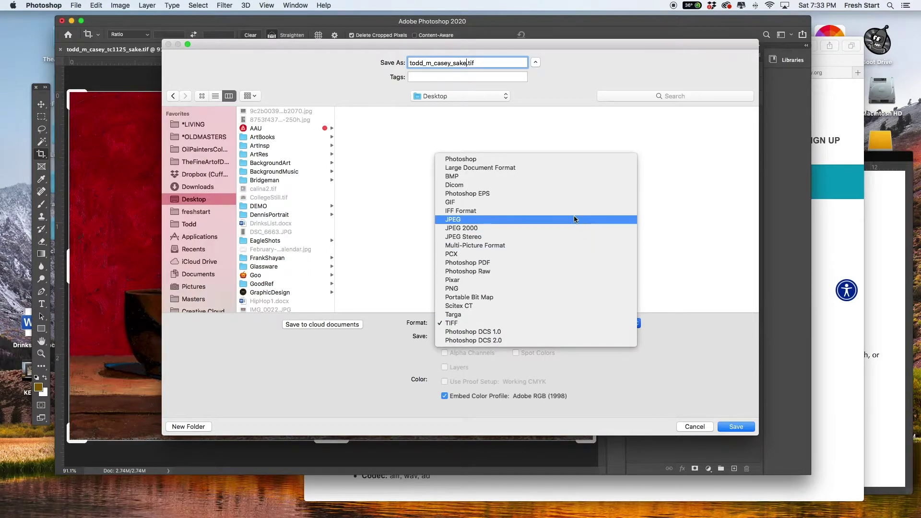
{"action": "key", "text": "j"}
{"action": "key", "text": "Return"}
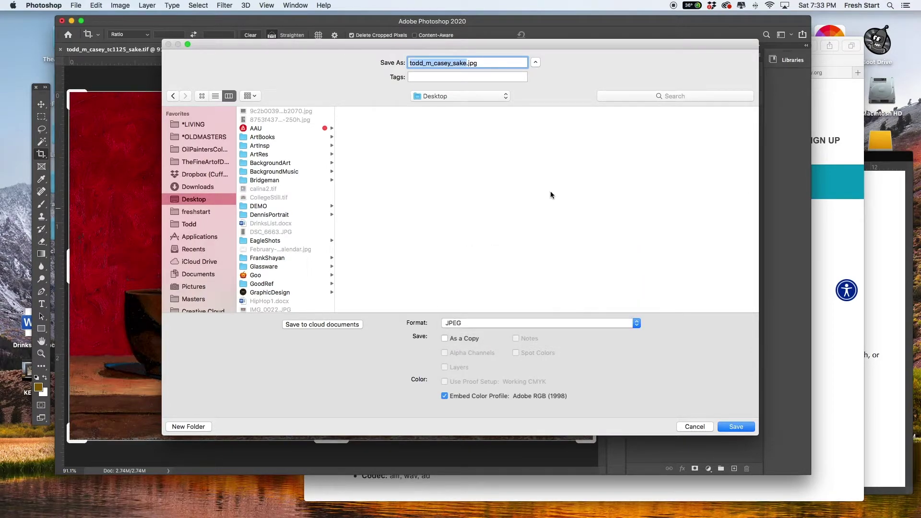
{"action": "left_click", "coordinate": [629, 328]}
{"action": "left_click", "coordinate": [427, 322]}
{"action": "left_click", "coordinate": [461, 322]}
{"action": "left_click", "coordinate": [462, 323]}
Save the JPEG as a copy at quality 12 (Maximum)
{"action": "left_click", "coordinate": [445, 339]}
{"action": "left_click", "coordinate": [741, 427]}
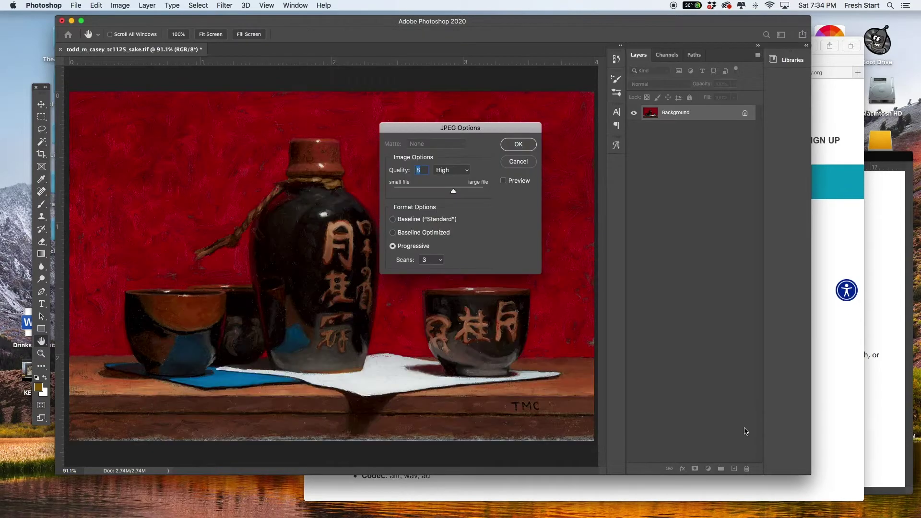
{"action": "left_click_drag", "start_coordinate": [454, 191], "coordinate": [485, 192]}
{"action": "left_click", "coordinate": [518, 145]}
{"action": "key", "text": "c"}
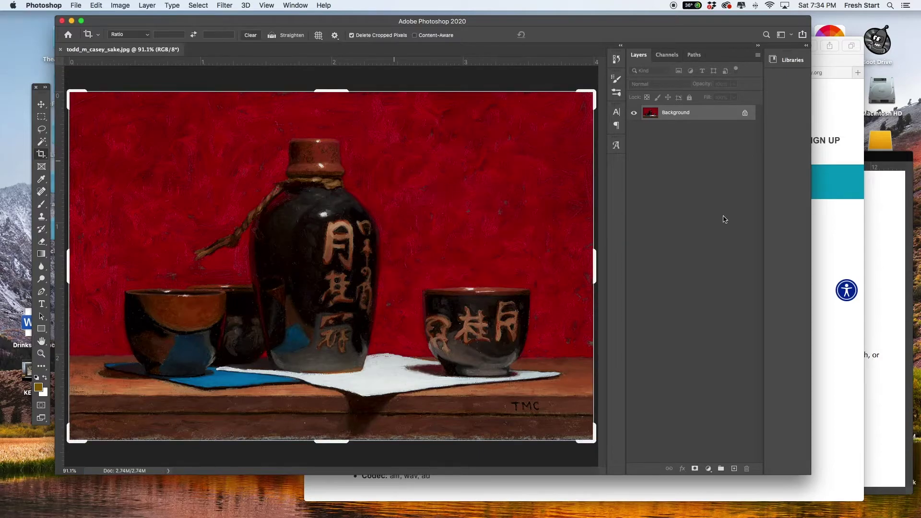
{"action": "left_click", "coordinate": [816, 219]}
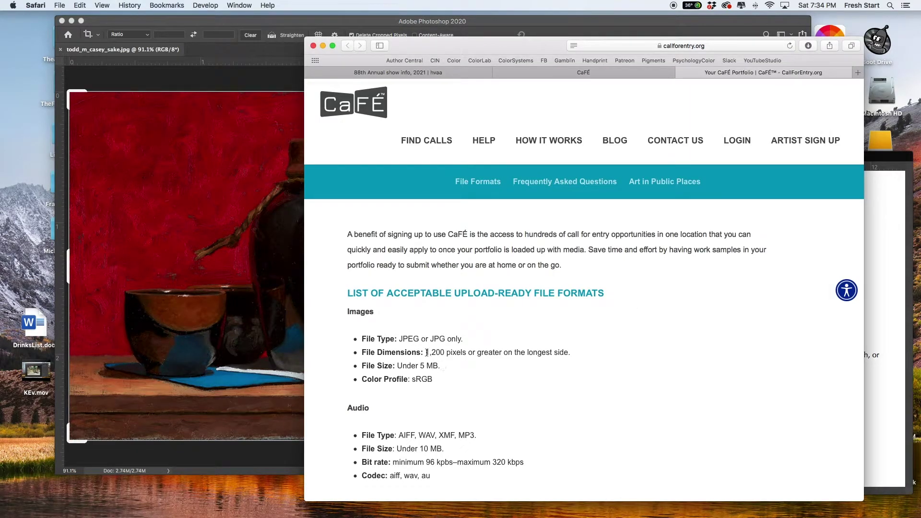
{"action": "left_click_drag", "start_coordinate": [426, 353], "coordinate": [465, 353]}
{"action": "left_click", "coordinate": [449, 371]}
{"action": "left_click_drag", "start_coordinate": [398, 366], "coordinate": [440, 366]}
{"action": "left_click", "coordinate": [454, 381]}
{"action": "left_click_drag", "start_coordinate": [364, 378], "coordinate": [432, 377]}
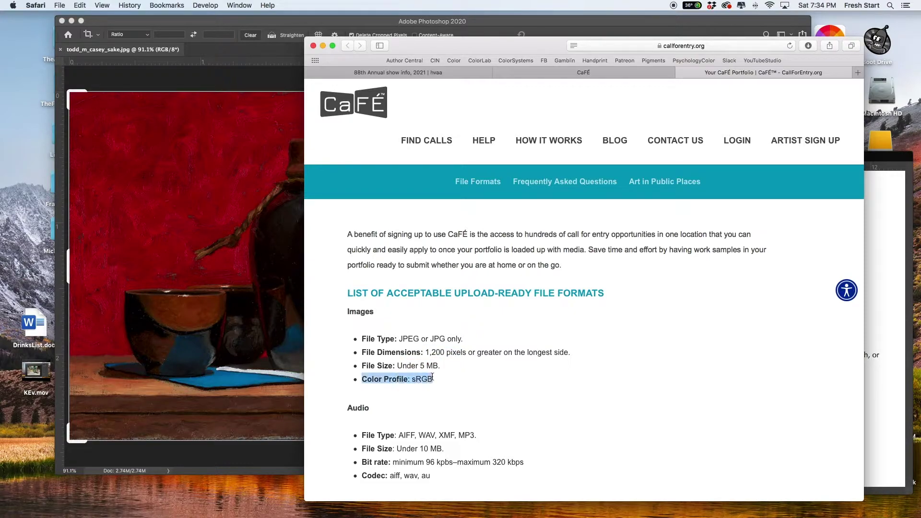
{"action": "left_click", "coordinate": [271, 332]}
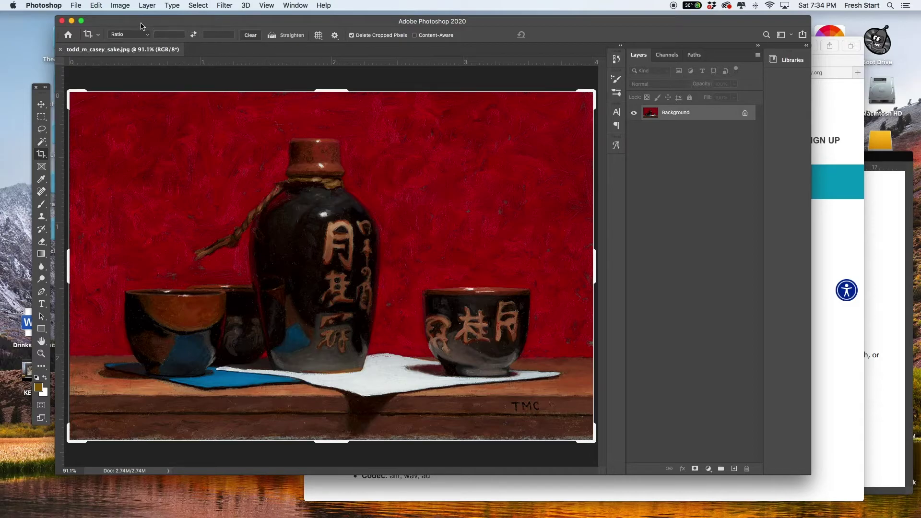
{"action": "left_click", "coordinate": [121, 6]}
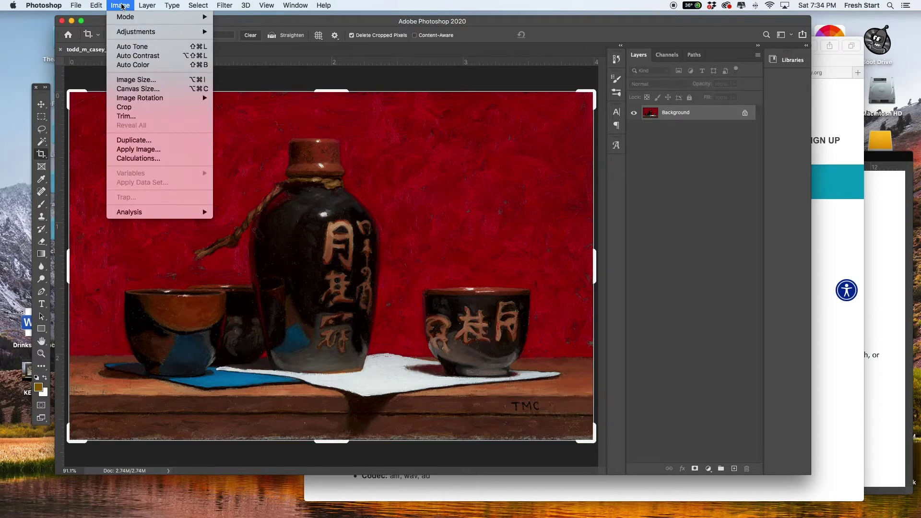
{"action": "mouse_move", "coordinate": [123, 18]}
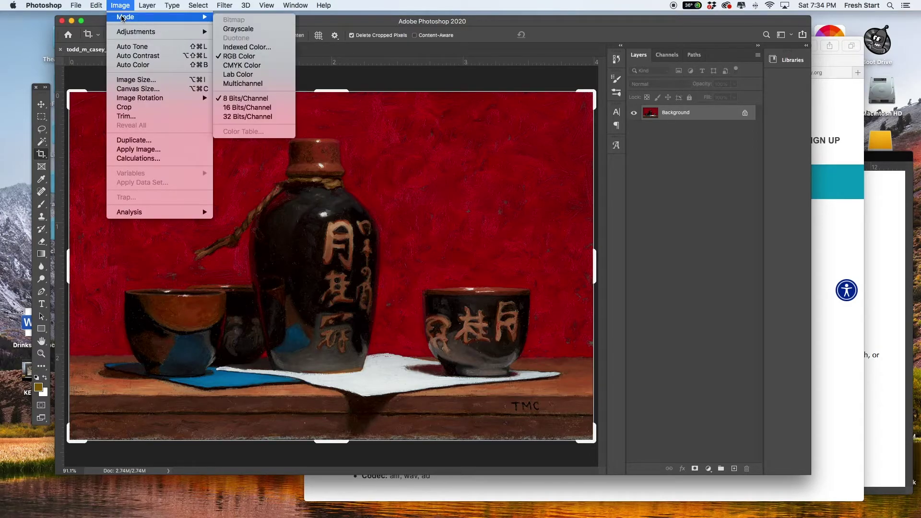
{"action": "left_click", "coordinate": [255, 66]}
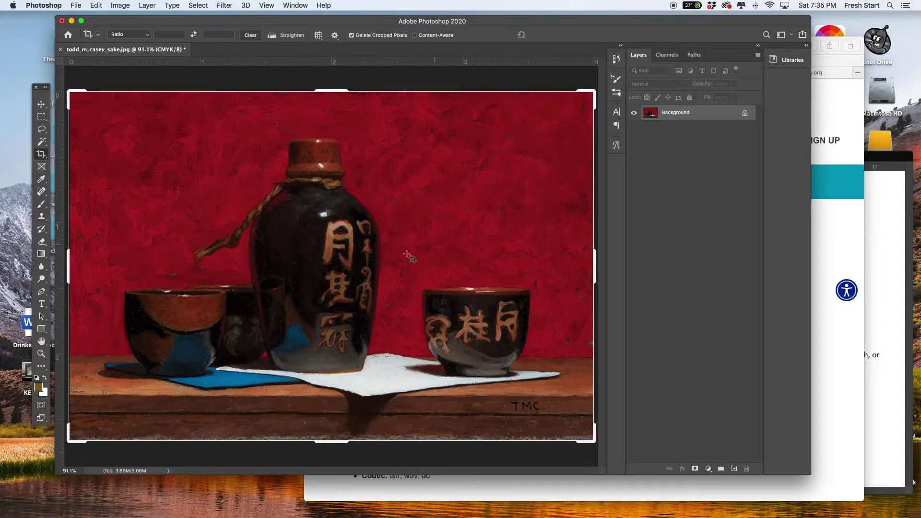
{"action": "key", "text": "super"}
{"action": "key", "text": "super+z"}
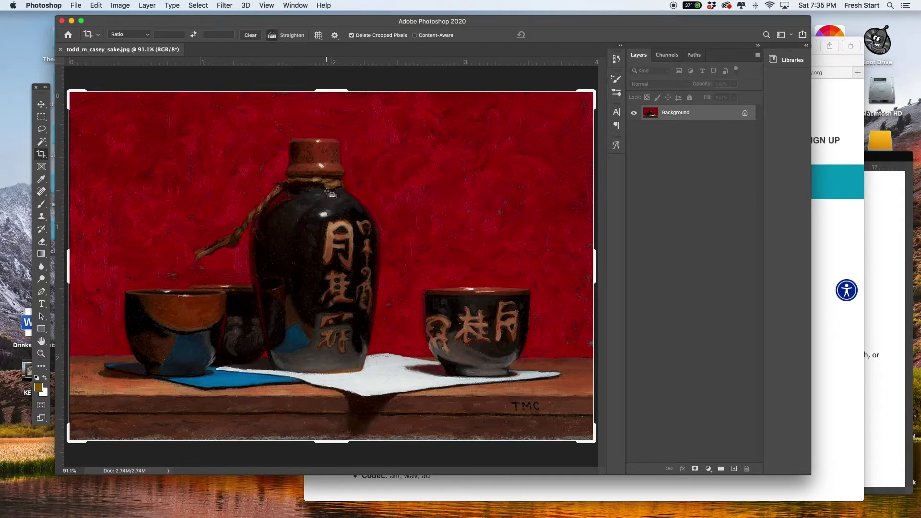
Confirm in Image Size that the painting is 1200 × 799 px
{"action": "key", "text": "super+alt+i"}
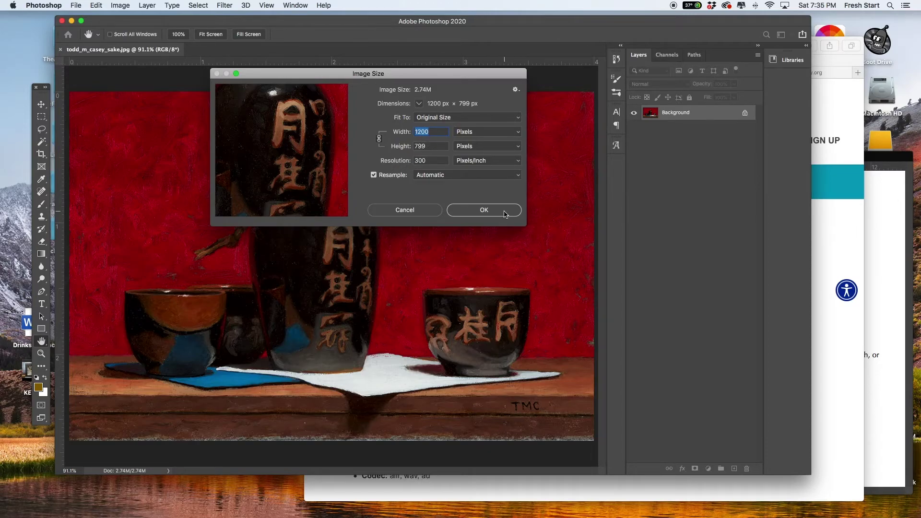
{"action": "left_click", "coordinate": [470, 210]}
{"action": "key", "text": "c"}
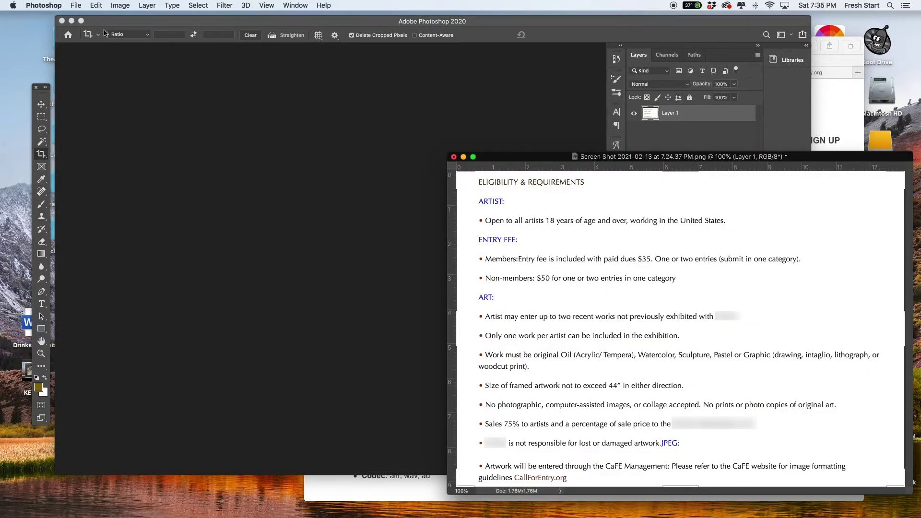
Enter artwork title 'Sake', medium 'oil on panel' and height 6
{"action": "left_click", "coordinate": [71, 20]}
{"action": "left_click_drag", "start_coordinate": [494, 42], "coordinate": [325, 17]}
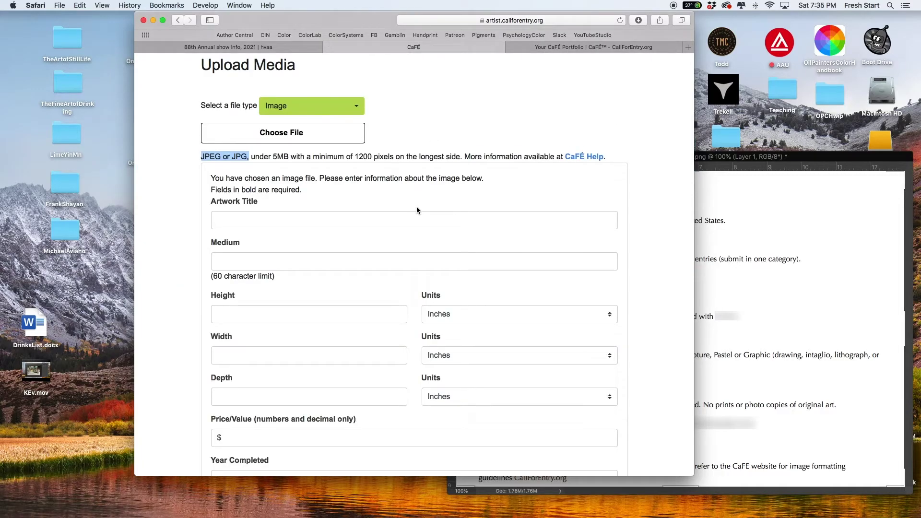
{"action": "scroll", "coordinate": [417, 206], "scroll_direction": "down", "scroll_amount": 2}
{"action": "left_click", "coordinate": [376, 187]}
{"action": "type", "text": "Todd"}
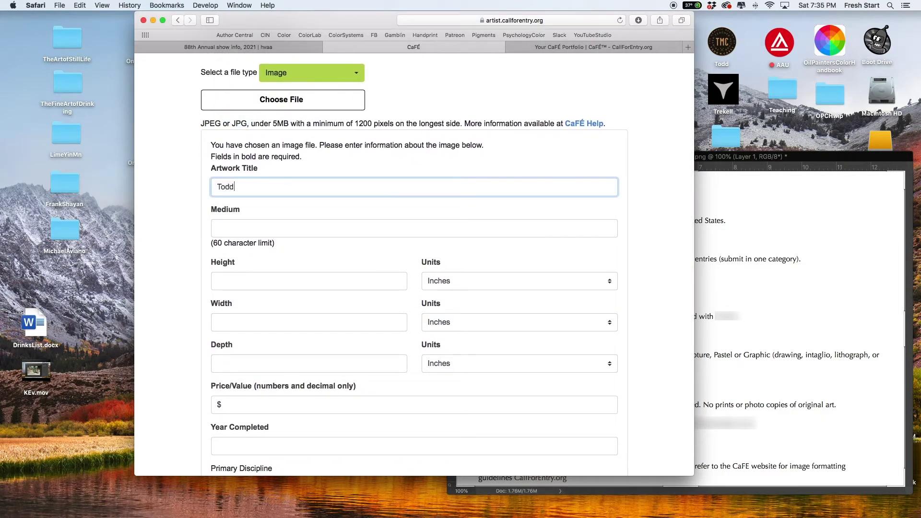
{"action": "key", "text": "super+a"}
{"action": "type", "text": "Sake"}
{"action": "key", "text": "Tab"}
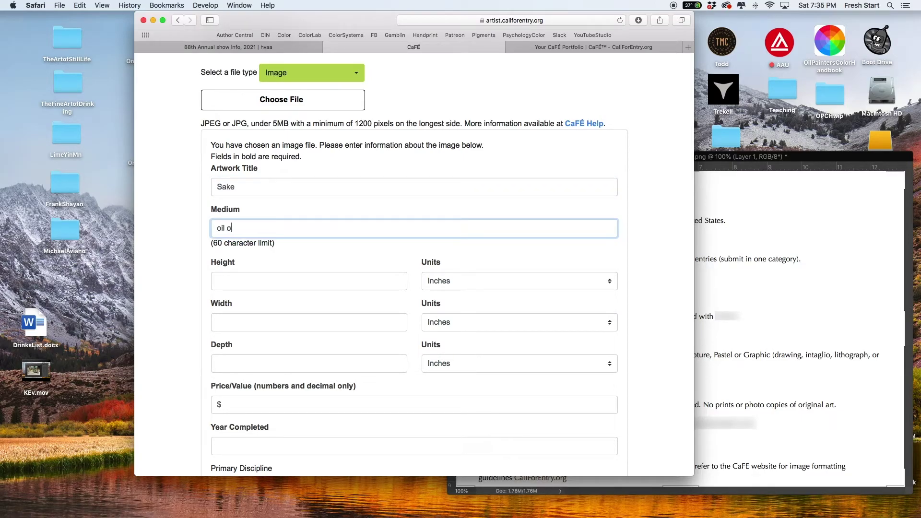
{"action": "type", "text": "oil on panel"}
{"action": "key", "text": "Tab"}
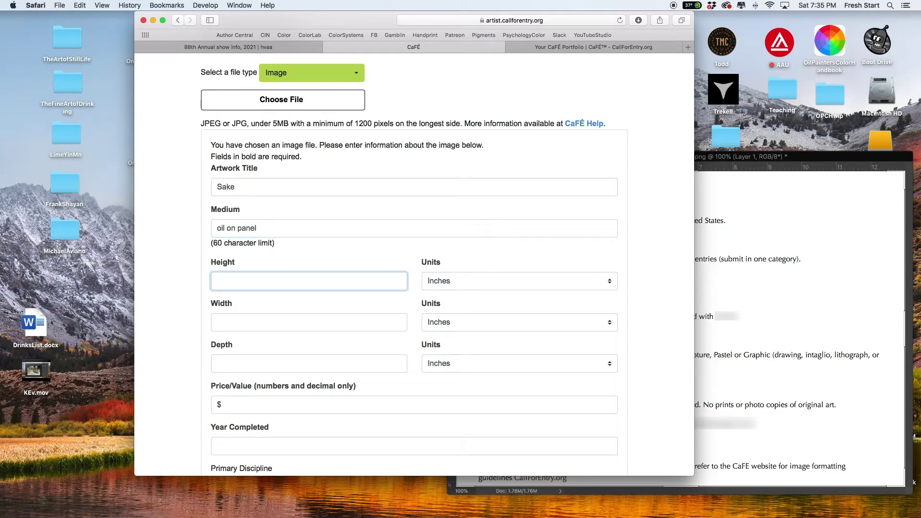
{"action": "key", "text": "Tab"}
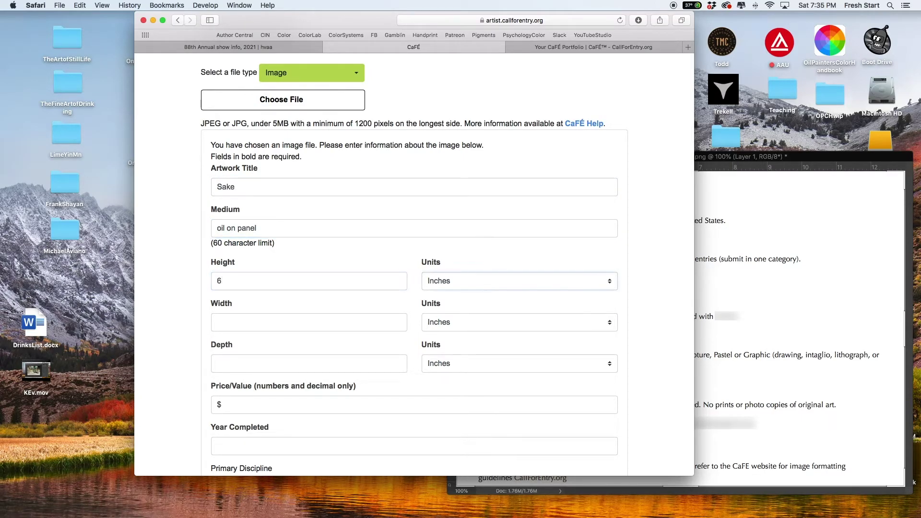
Fill in width 9, depth 0, price $1200 and year completed 2018
{"action": "left_click", "coordinate": [361, 321]}
{"action": "type", "text": "9"}
{"action": "scroll", "coordinate": [342, 355], "scroll_direction": "down", "scroll_amount": 2}
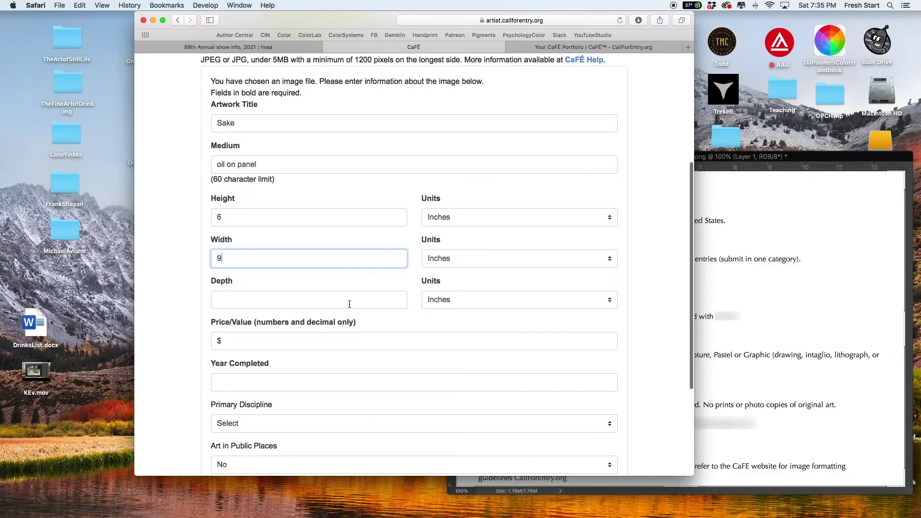
{"action": "left_click", "coordinate": [350, 302]}
{"action": "type", "text": "0"}
{"action": "left_click", "coordinate": [419, 270]}
{"action": "scroll", "coordinate": [412, 266], "scroll_direction": "down", "scroll_amount": 3}
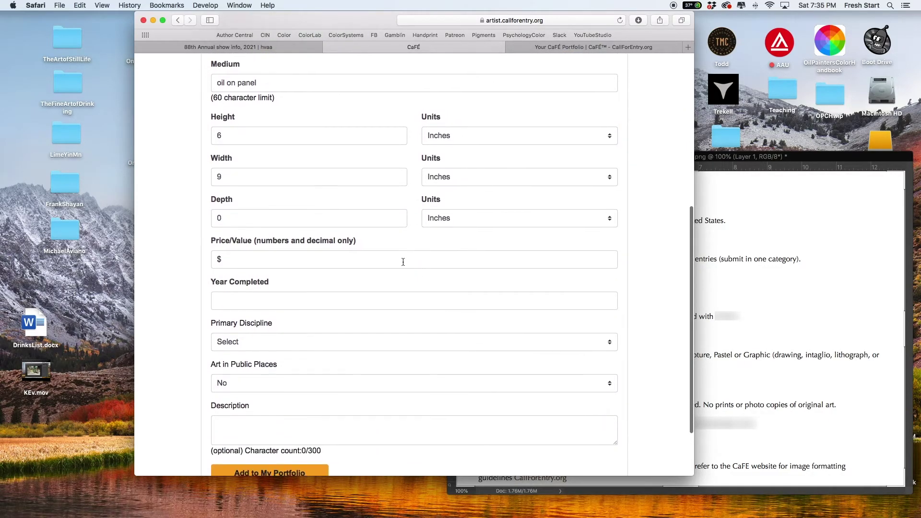
{"action": "left_click", "coordinate": [311, 258]}
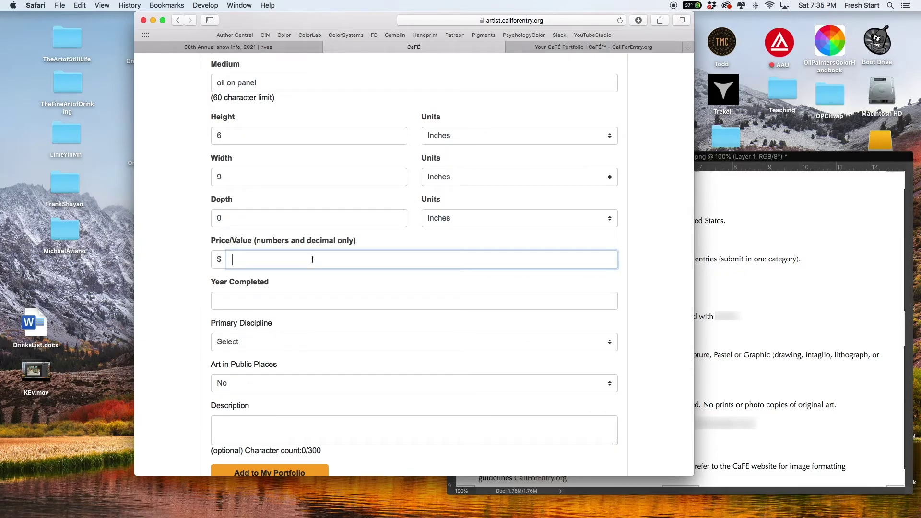
{"action": "type", "text": "1200"}
{"action": "left_click", "coordinate": [307, 302]}
{"action": "type", "text": "2018"}
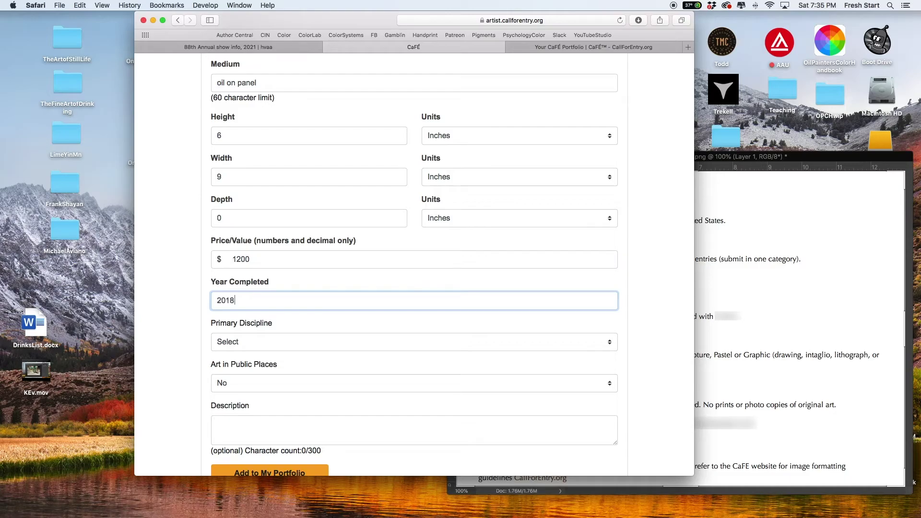
Choose Painting as primary discipline, keep Art in Public Places No, describe as 'Sake painting'
{"action": "scroll", "coordinate": [356, 300], "scroll_direction": "down", "scroll_amount": 2}
{"action": "left_click", "coordinate": [330, 294]}
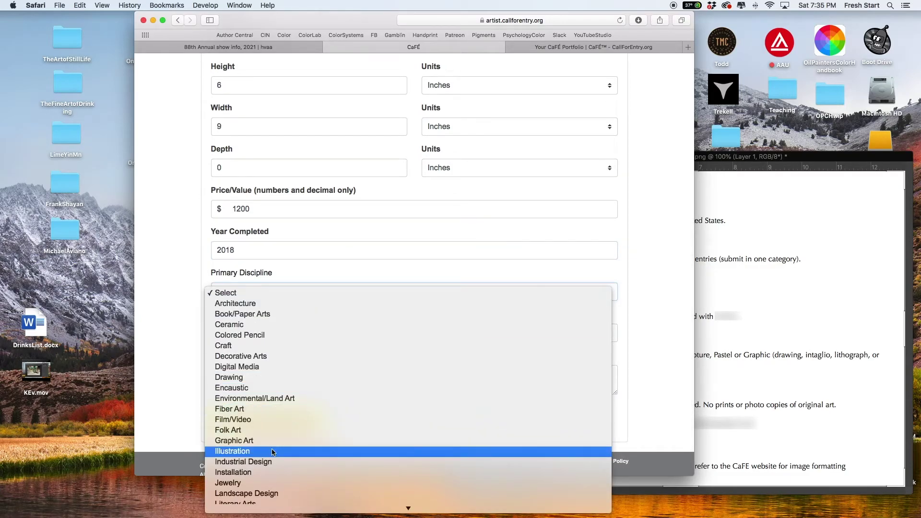
{"action": "scroll", "coordinate": [283, 393], "scroll_direction": "down", "scroll_amount": 3}
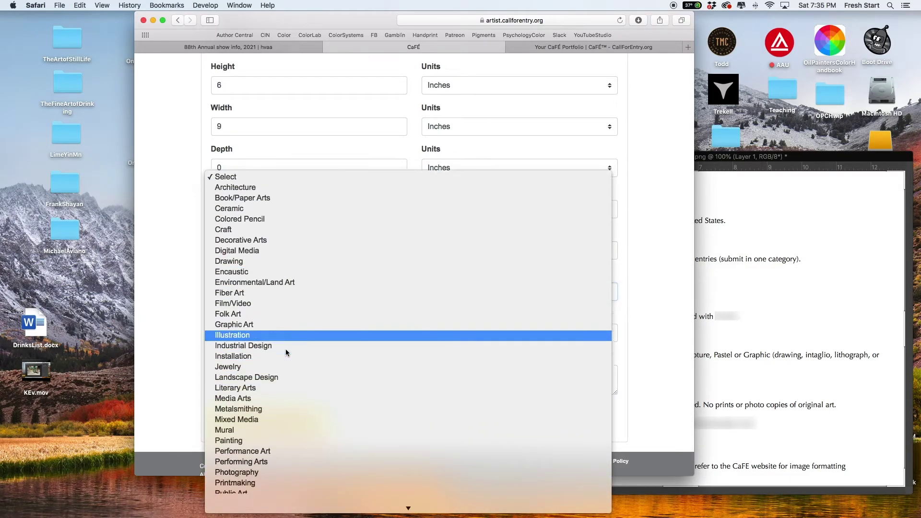
{"action": "scroll", "coordinate": [286, 352], "scroll_direction": "down", "scroll_amount": 1}
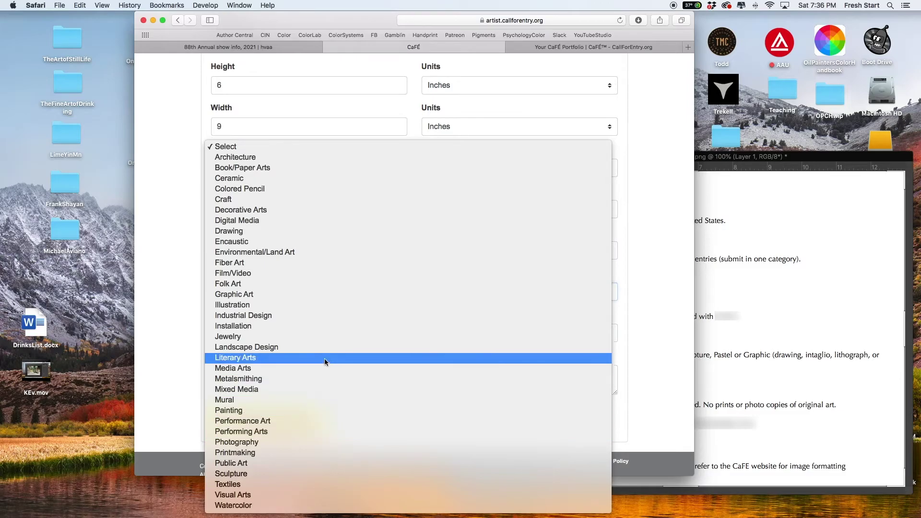
{"action": "left_click", "coordinate": [689, 262]}
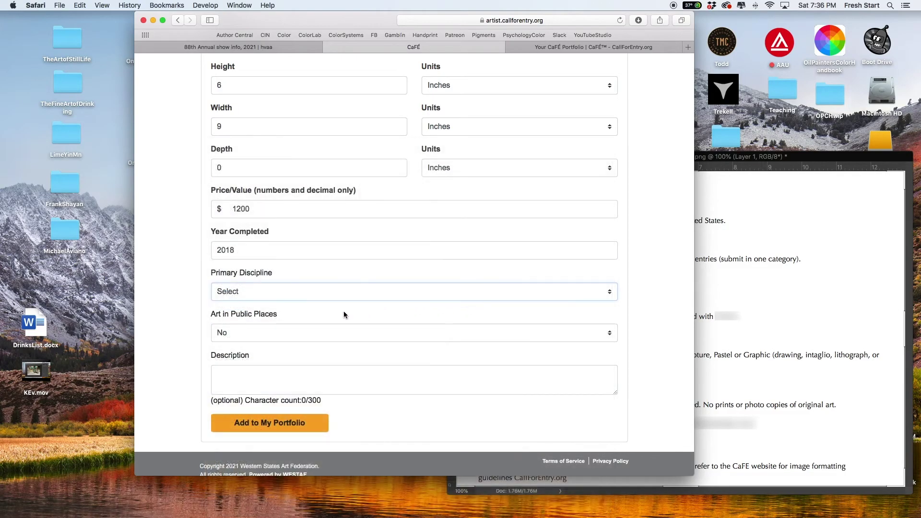
{"action": "left_click", "coordinate": [324, 294]}
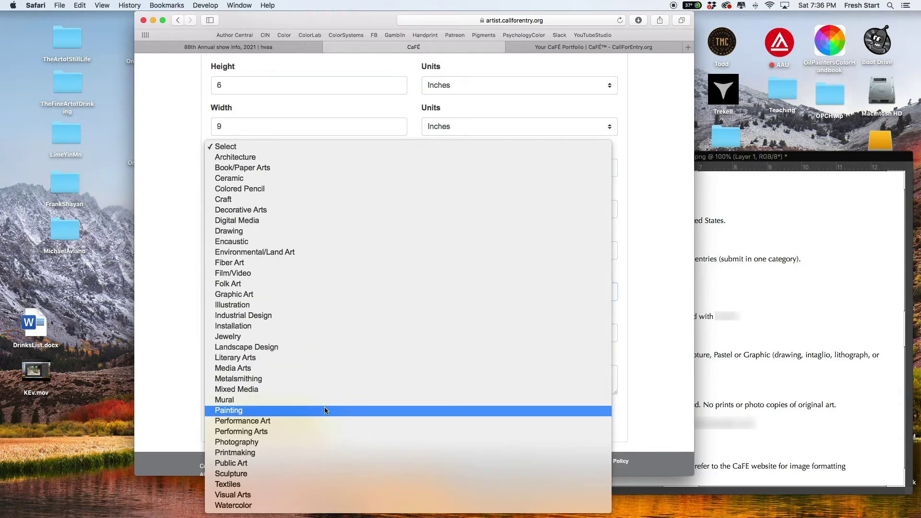
{"action": "left_click", "coordinate": [324, 410]}
{"action": "left_click", "coordinate": [321, 332]}
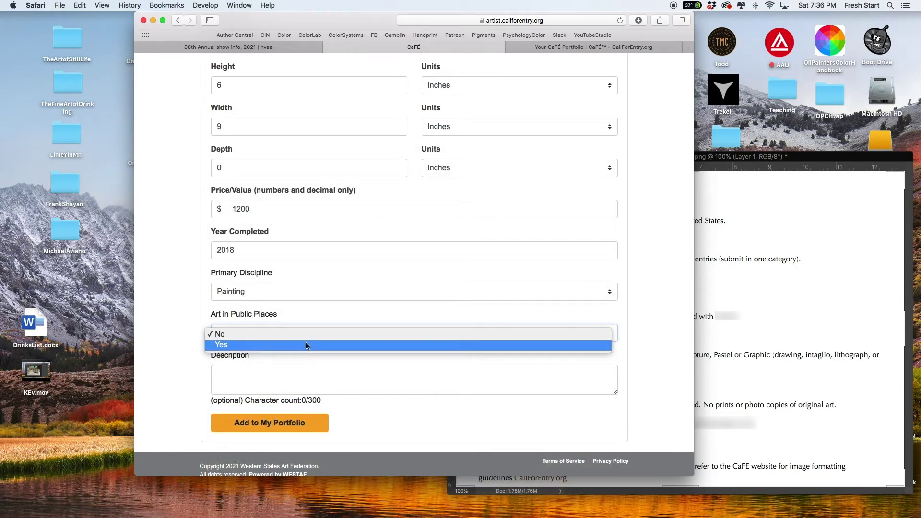
{"action": "left_click", "coordinate": [335, 373]}
{"action": "left_click", "coordinate": [334, 372]}
{"action": "type", "text": "Sake "}
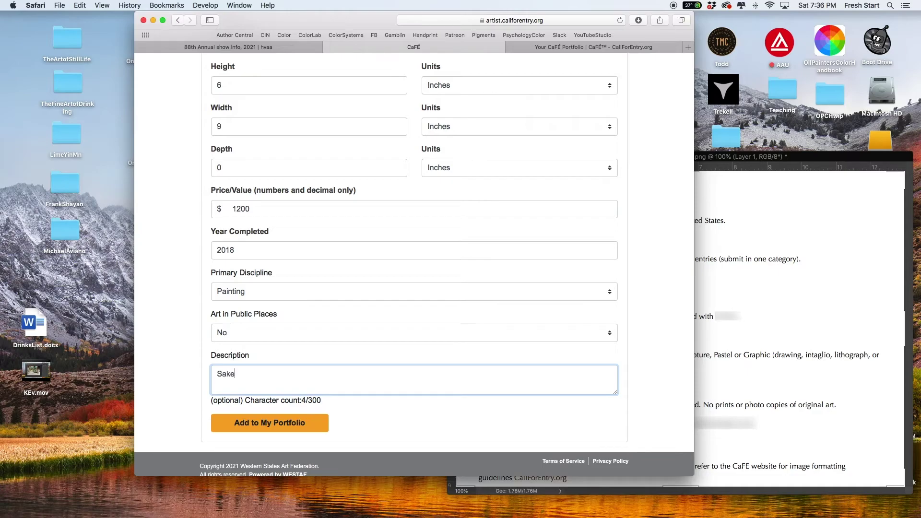
{"action": "type", "text": "painting"}
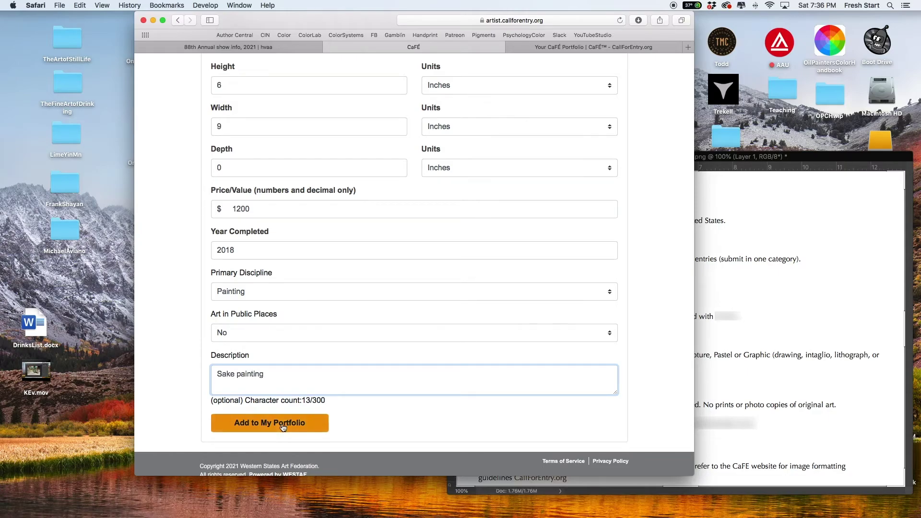
{"action": "scroll", "coordinate": [330, 391], "scroll_direction": "up", "scroll_amount": 1}
{"action": "scroll", "coordinate": [329, 388], "scroll_direction": "up", "scroll_amount": 9}
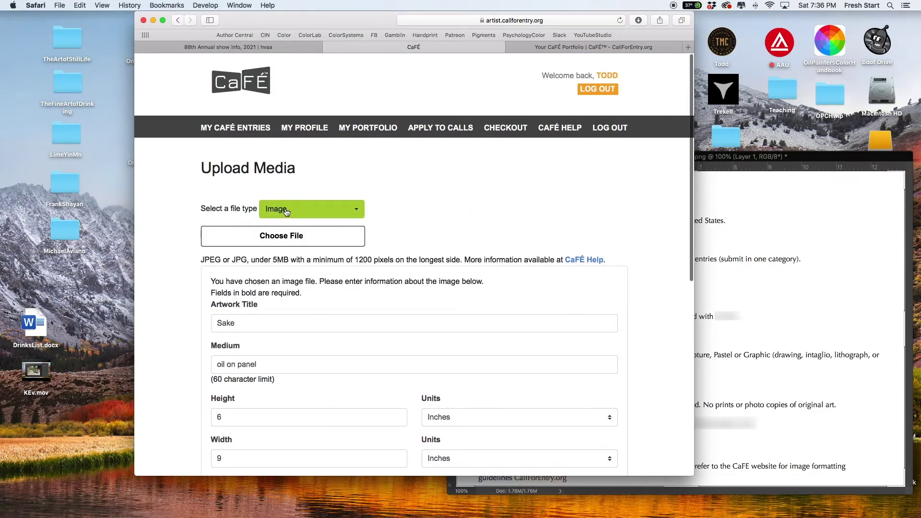
Attach the sake still-life JPEG from the Desktop as the Upload Media form's chosen file
{"action": "left_click", "coordinate": [284, 236]}
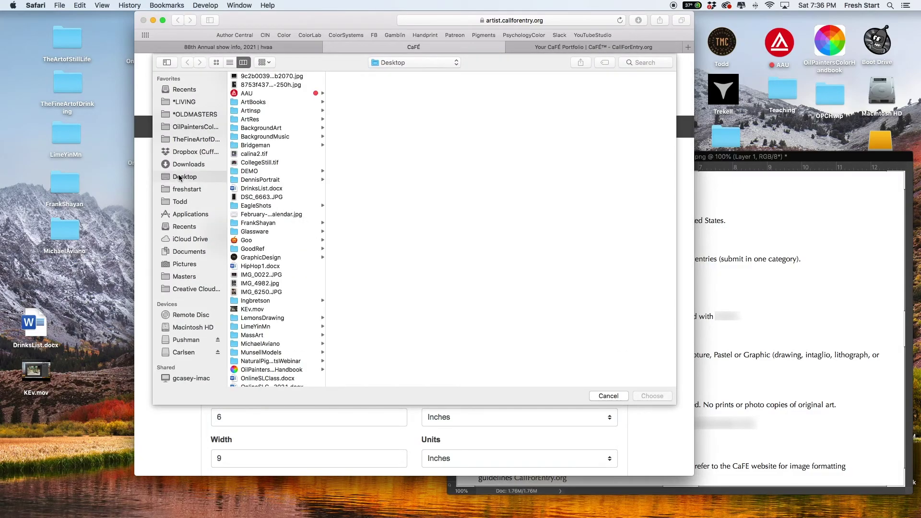
{"action": "scroll", "coordinate": [254, 183], "scroll_direction": "down", "scroll_amount": 20}
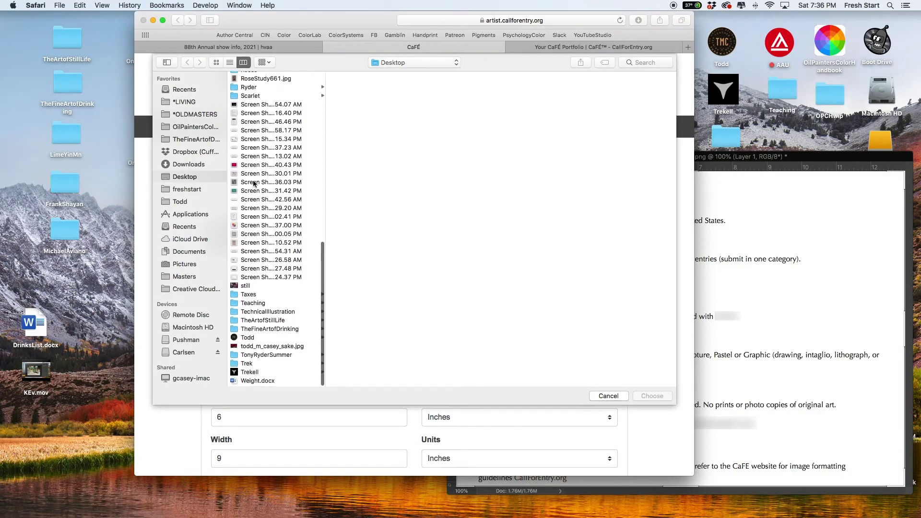
{"action": "left_click", "coordinate": [271, 347]}
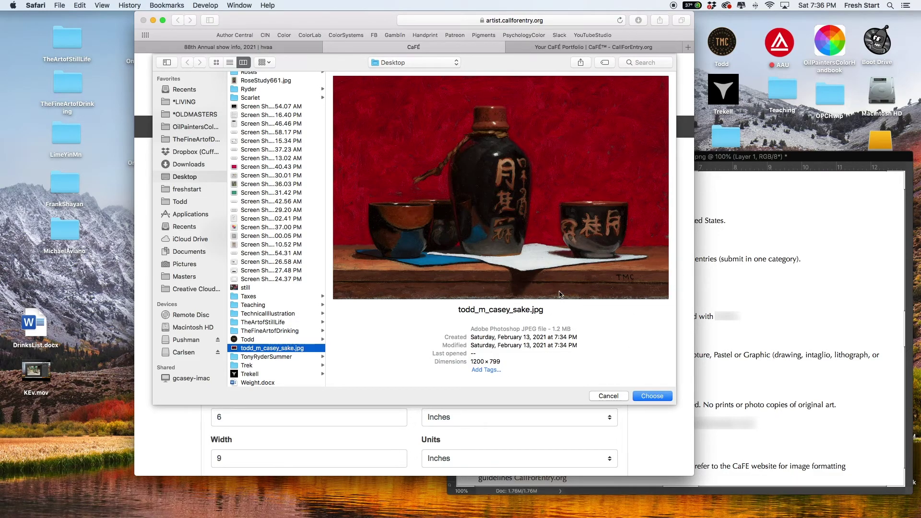
{"action": "left_click", "coordinate": [664, 397]}
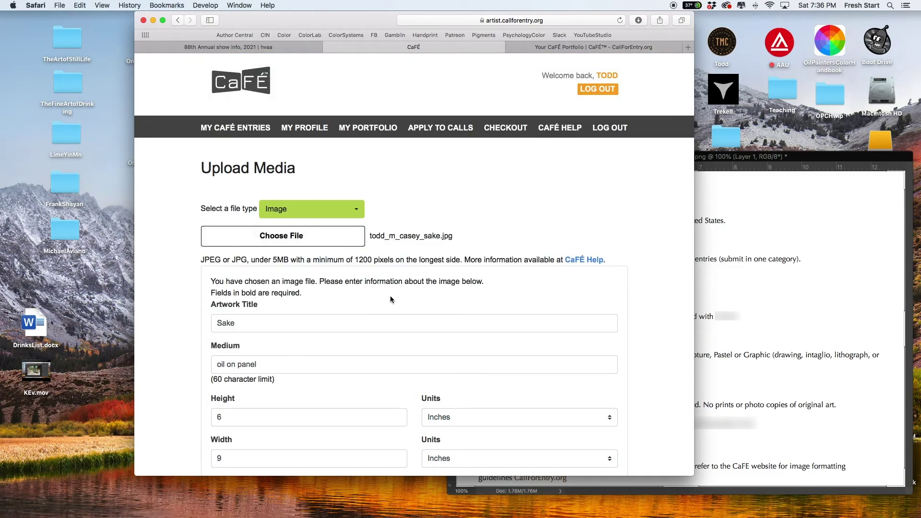
{"action": "scroll", "coordinate": [390, 297], "scroll_direction": "down", "scroll_amount": 10}
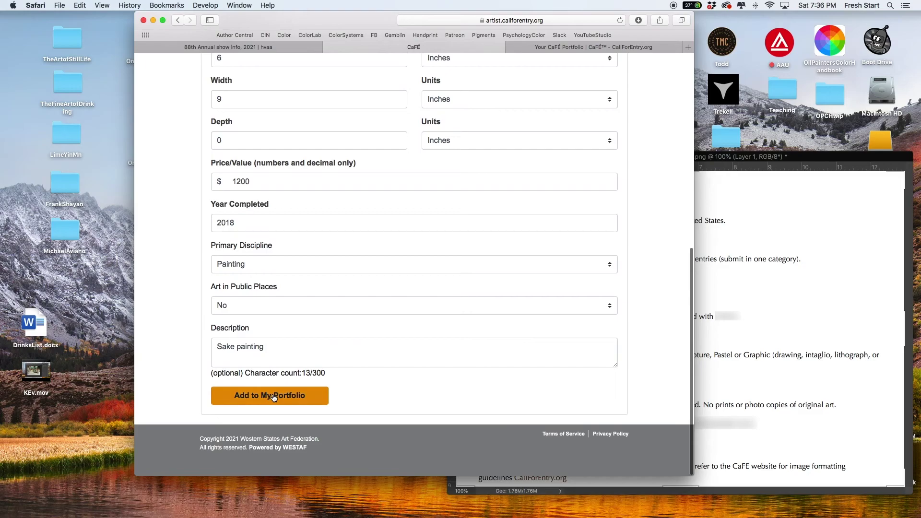
Submit Sake, review the Media Preview, then open My Portfolio showing five images
{"action": "left_click", "coordinate": [273, 396]}
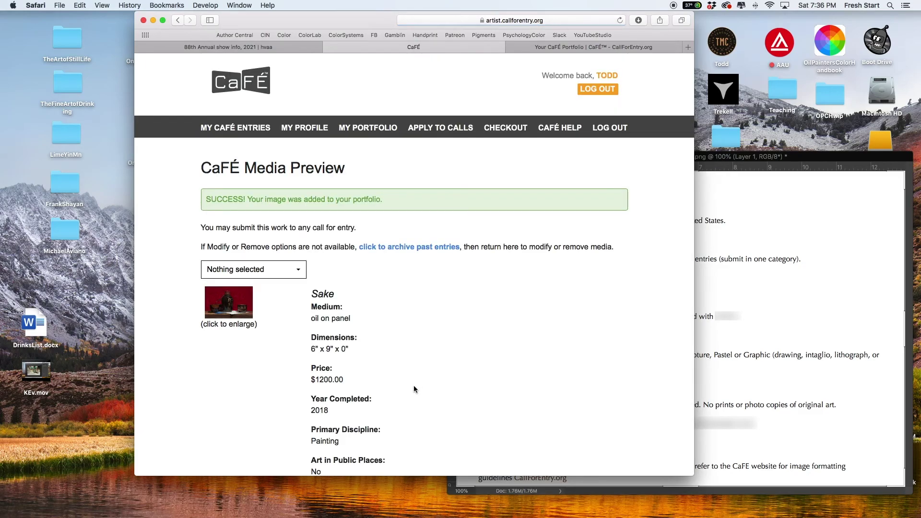
{"action": "scroll", "coordinate": [414, 386], "scroll_direction": "down", "scroll_amount": 1}
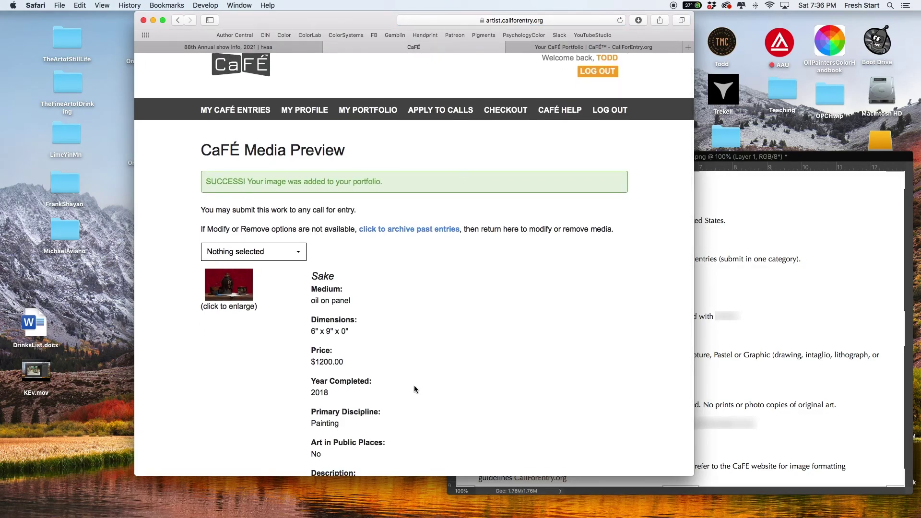
{"action": "scroll", "coordinate": [414, 388], "scroll_direction": "down", "scroll_amount": 5}
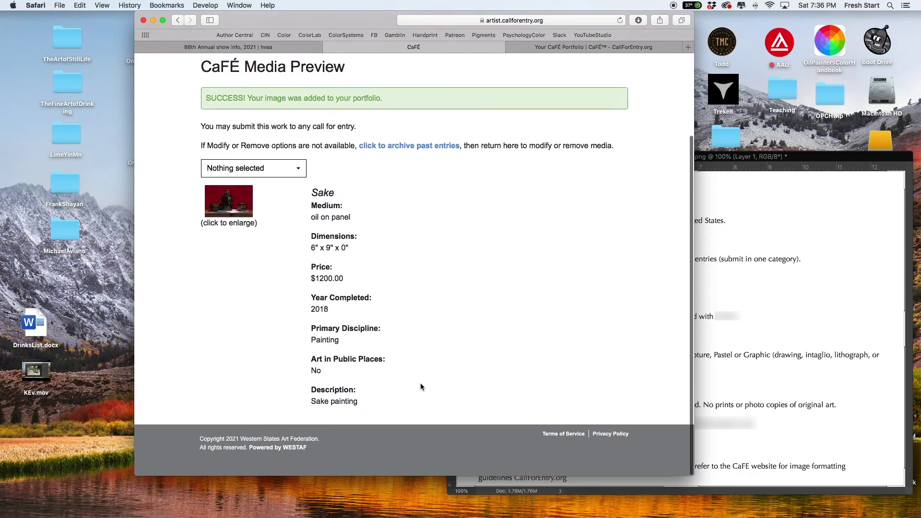
{"action": "scroll", "coordinate": [420, 387], "scroll_direction": "up", "scroll_amount": 6}
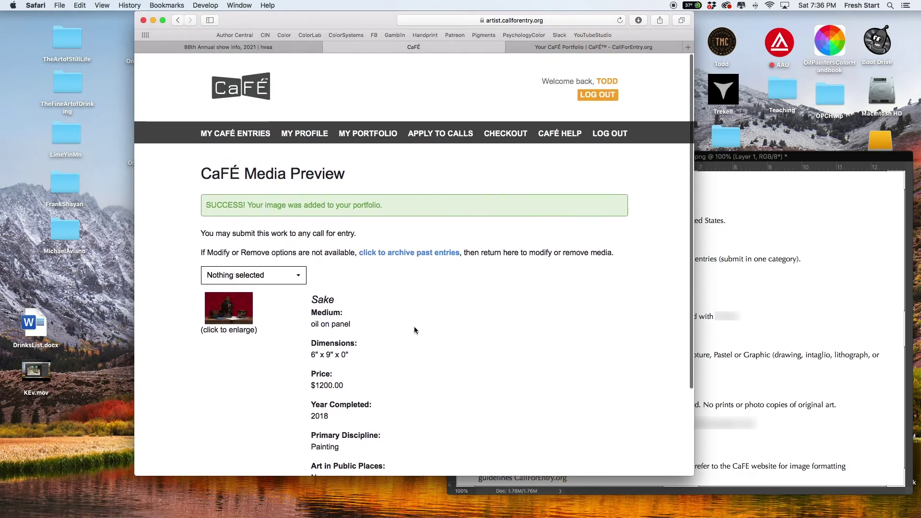
{"action": "left_click", "coordinate": [364, 134]}
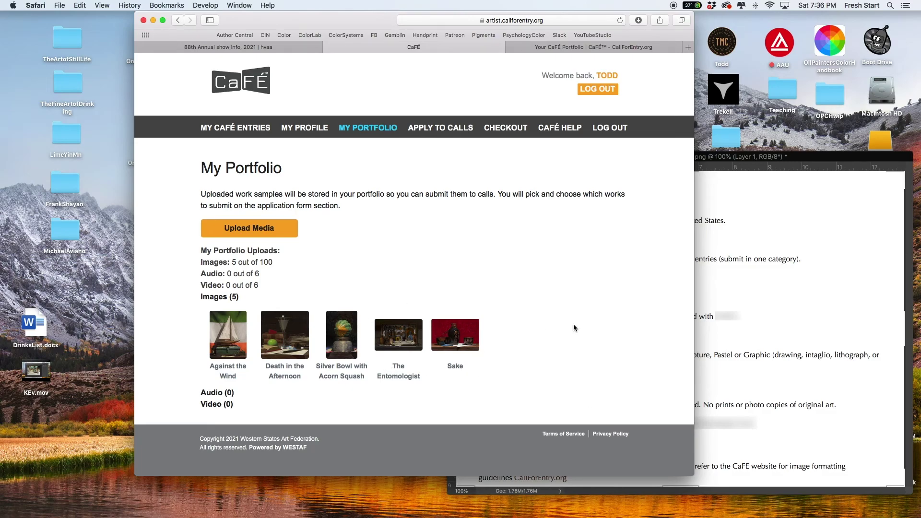
Move the Photoshop document window down and left, then return to the Safari portfolio page
{"action": "left_click", "coordinate": [784, 224]}
{"action": "left_click_drag", "start_coordinate": [782, 161], "coordinate": [748, 183]}
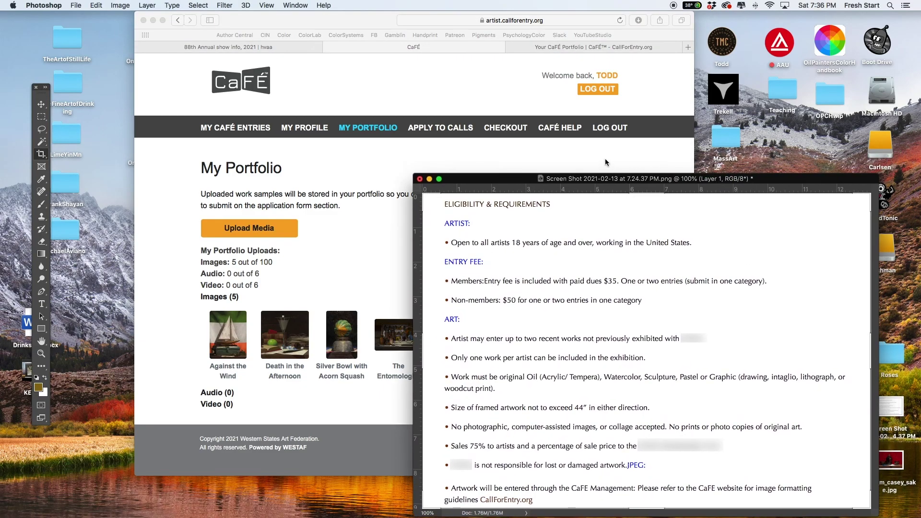
{"action": "left_click", "coordinate": [603, 325]}
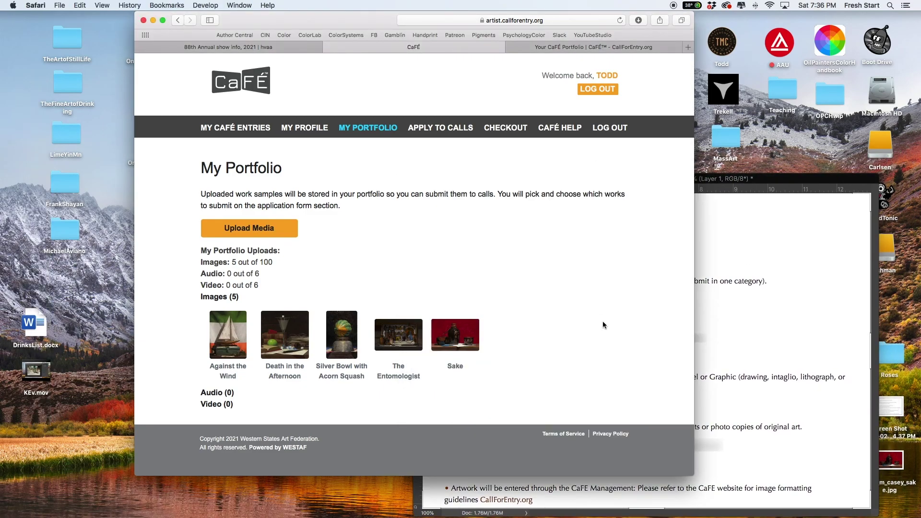